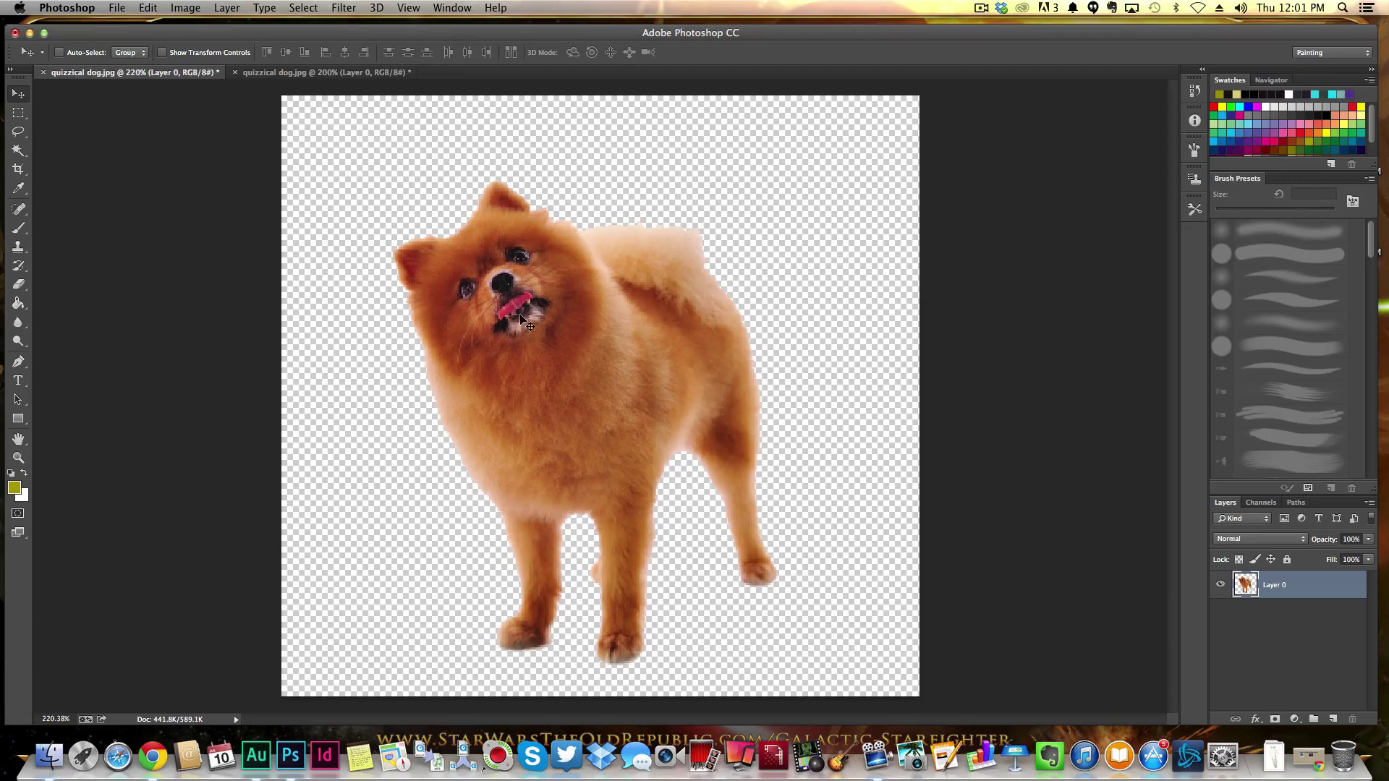
Switch to the second quizzical dog.jpg copy at 200%, still on its white background.
left_click(253, 72)
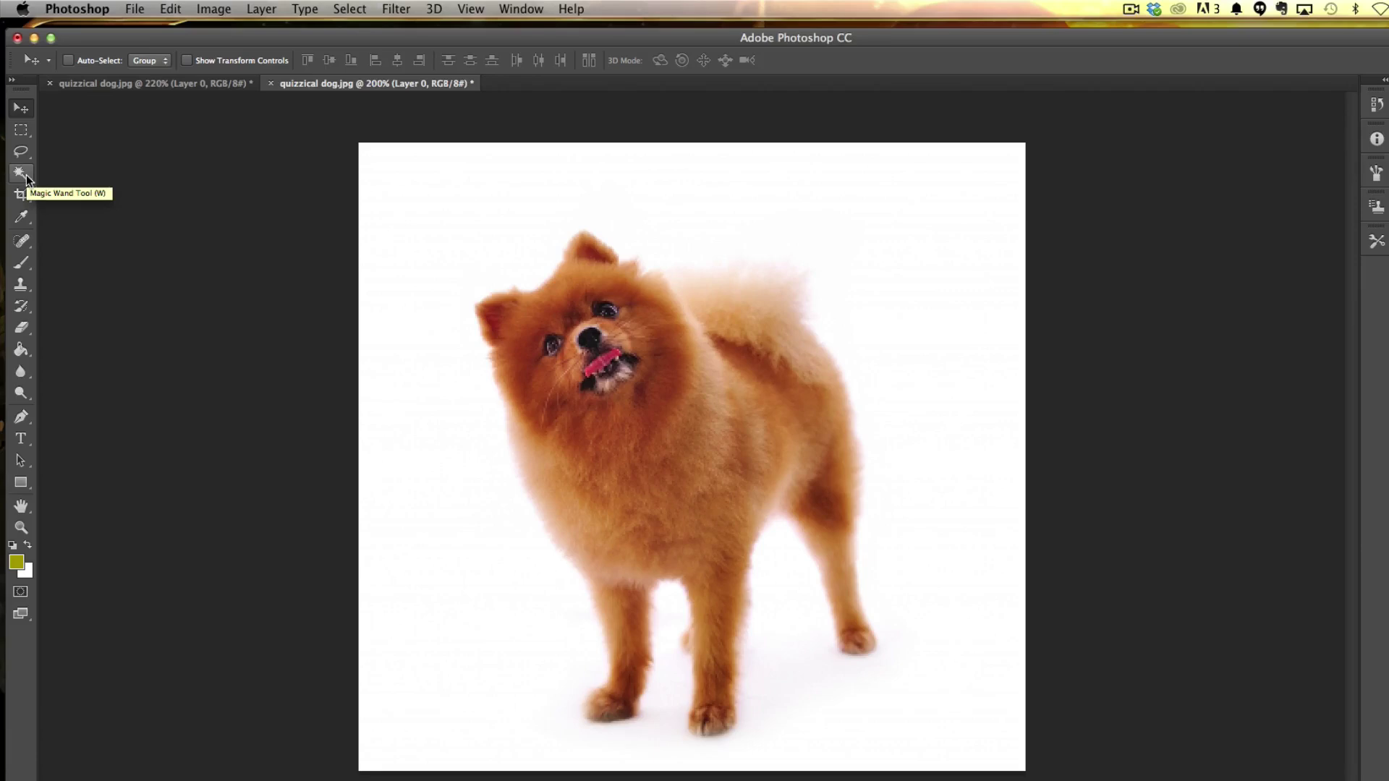
Select the white background with the Magic Wand, delete it, and deselect.
left_click(21, 173)
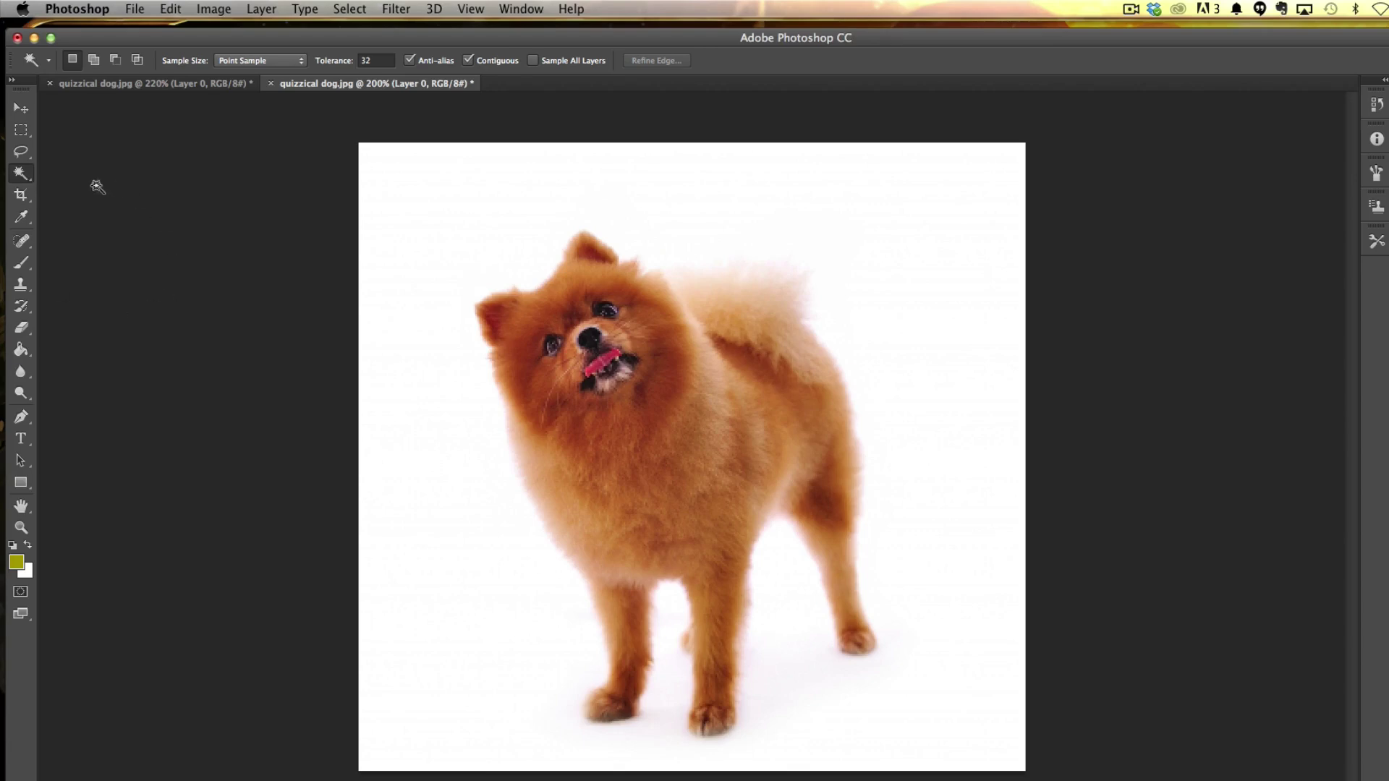
left_click(20, 174)
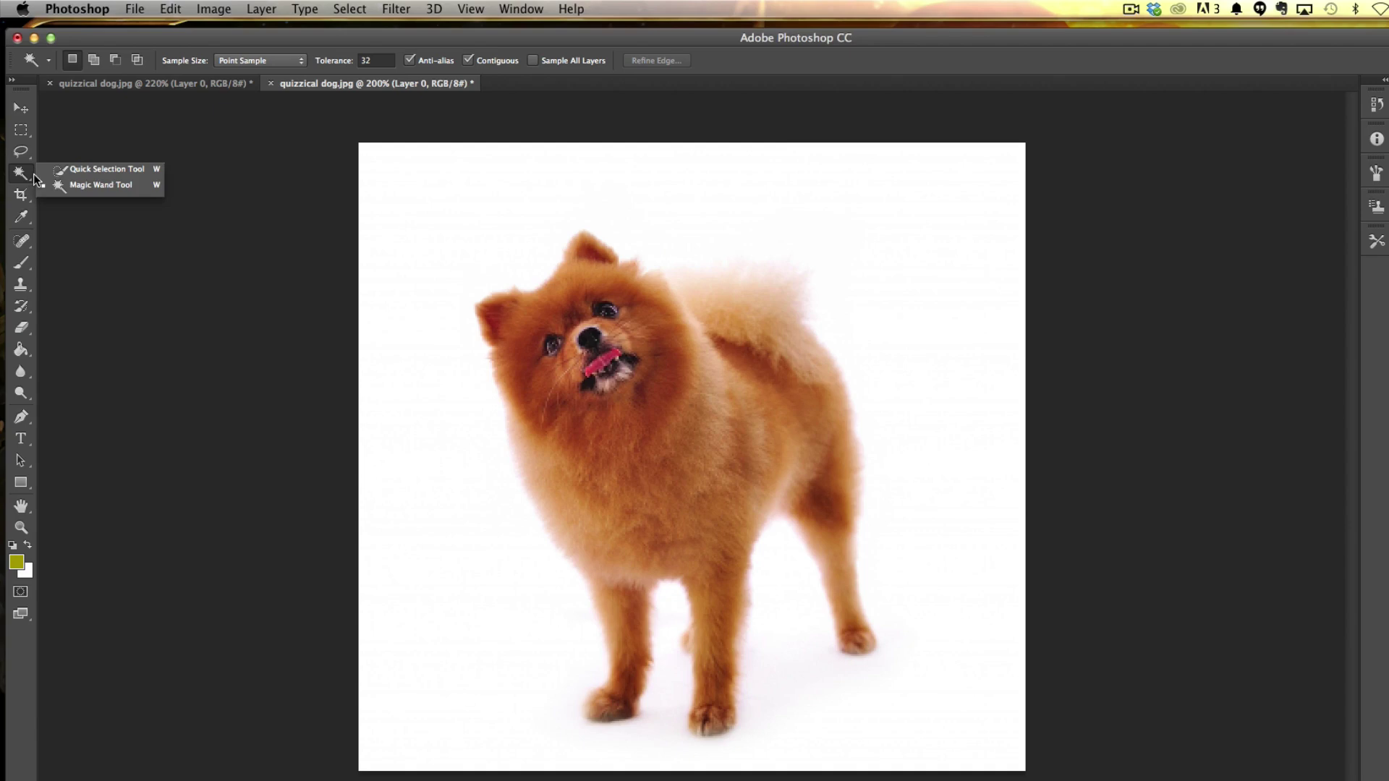
left_click(74, 187)
left_click(438, 243)
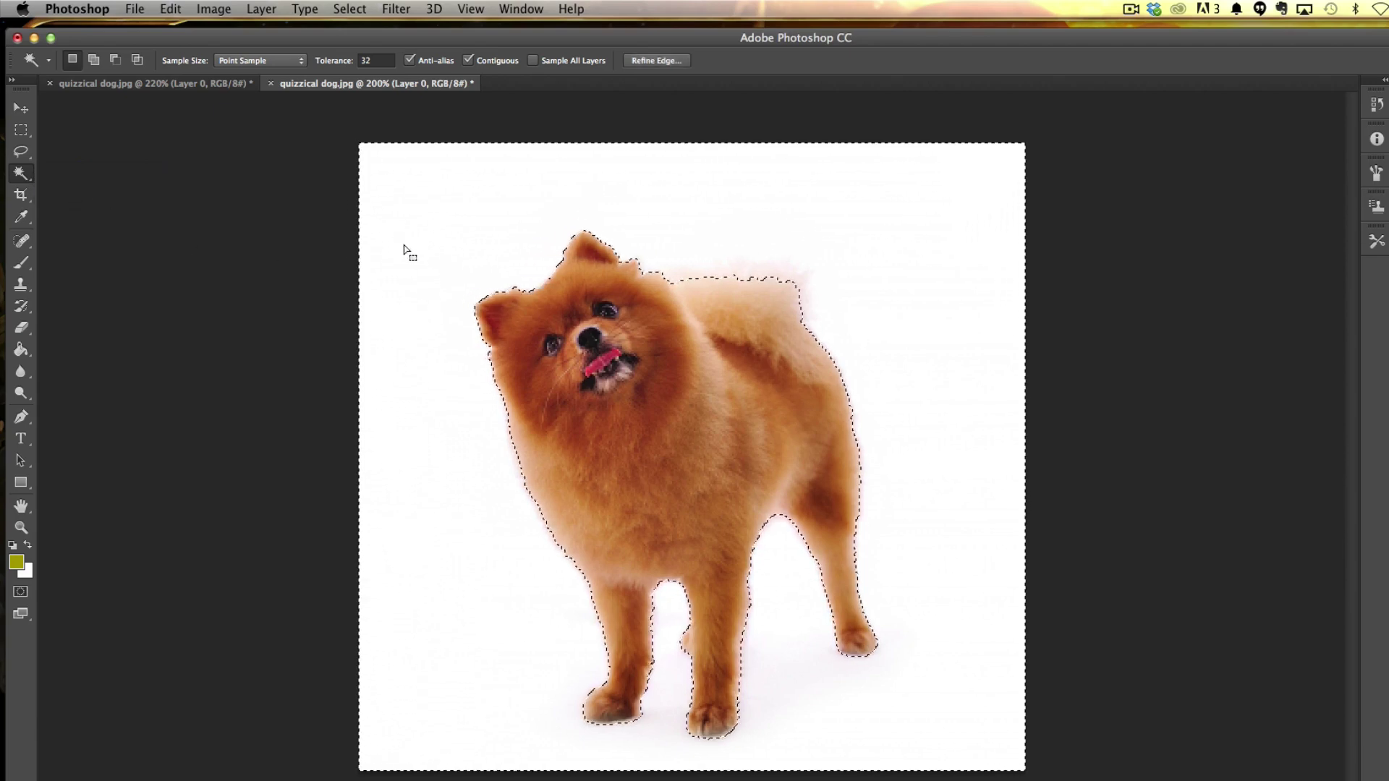
key("Delete")
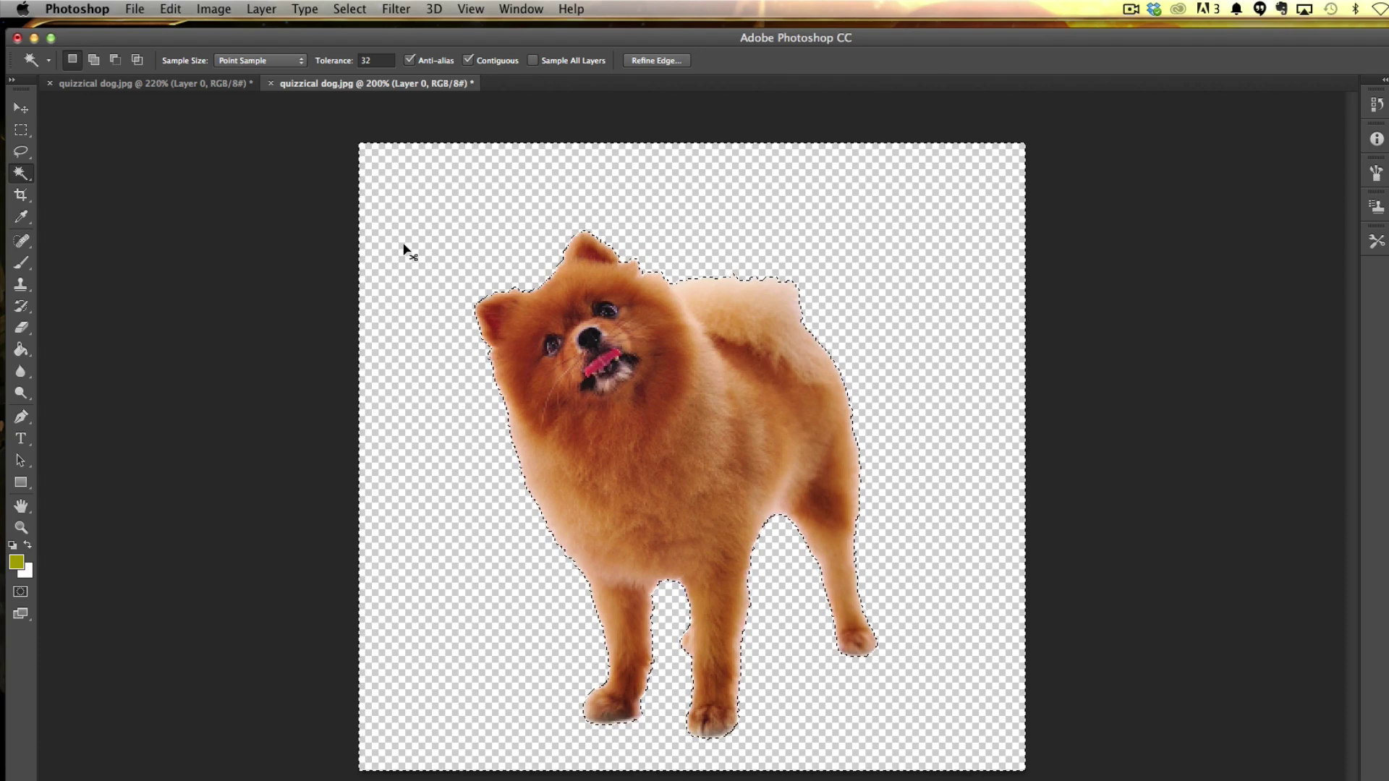
key("super+d")
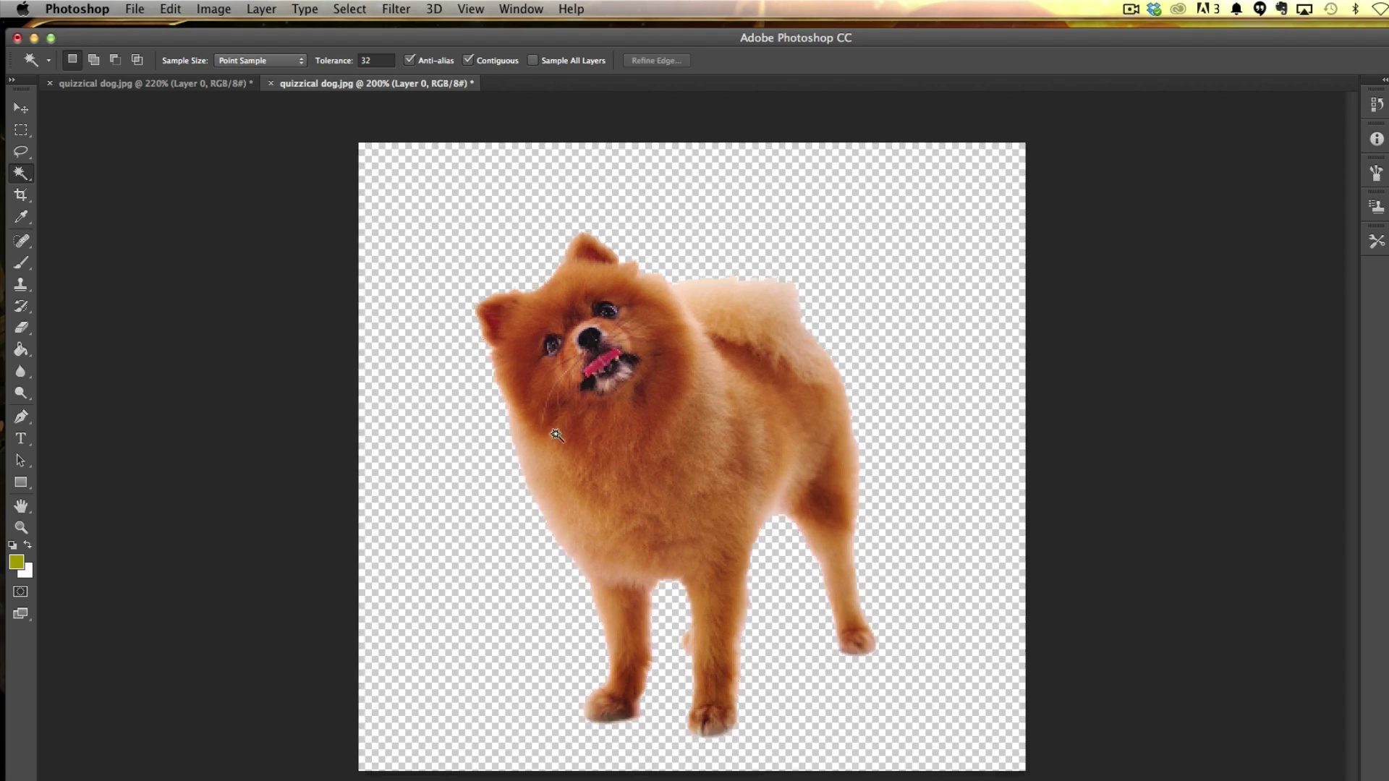
Nudge the cut-out dog slightly up and right, then return to the 220% document.
key("v")
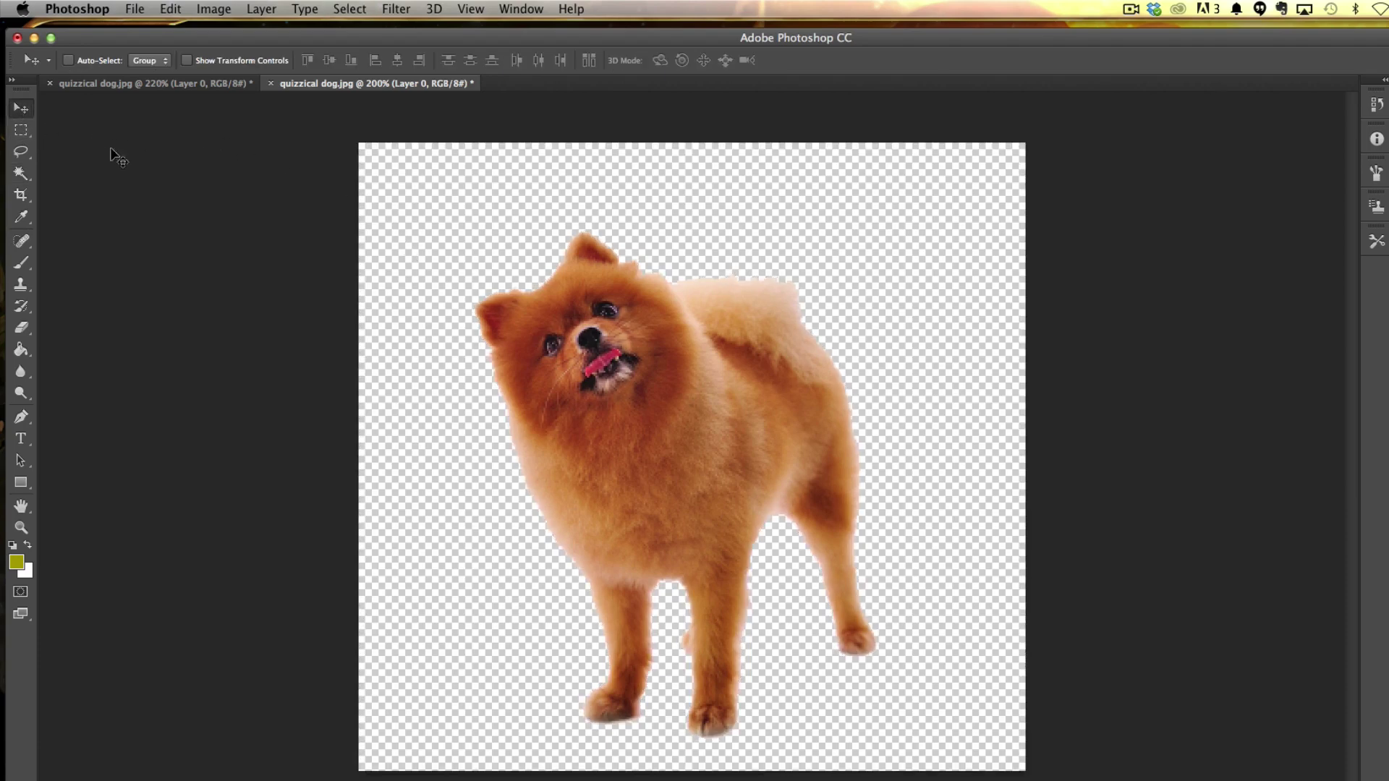
left_click_drag(585, 434, 612, 398)
left_click(190, 82)
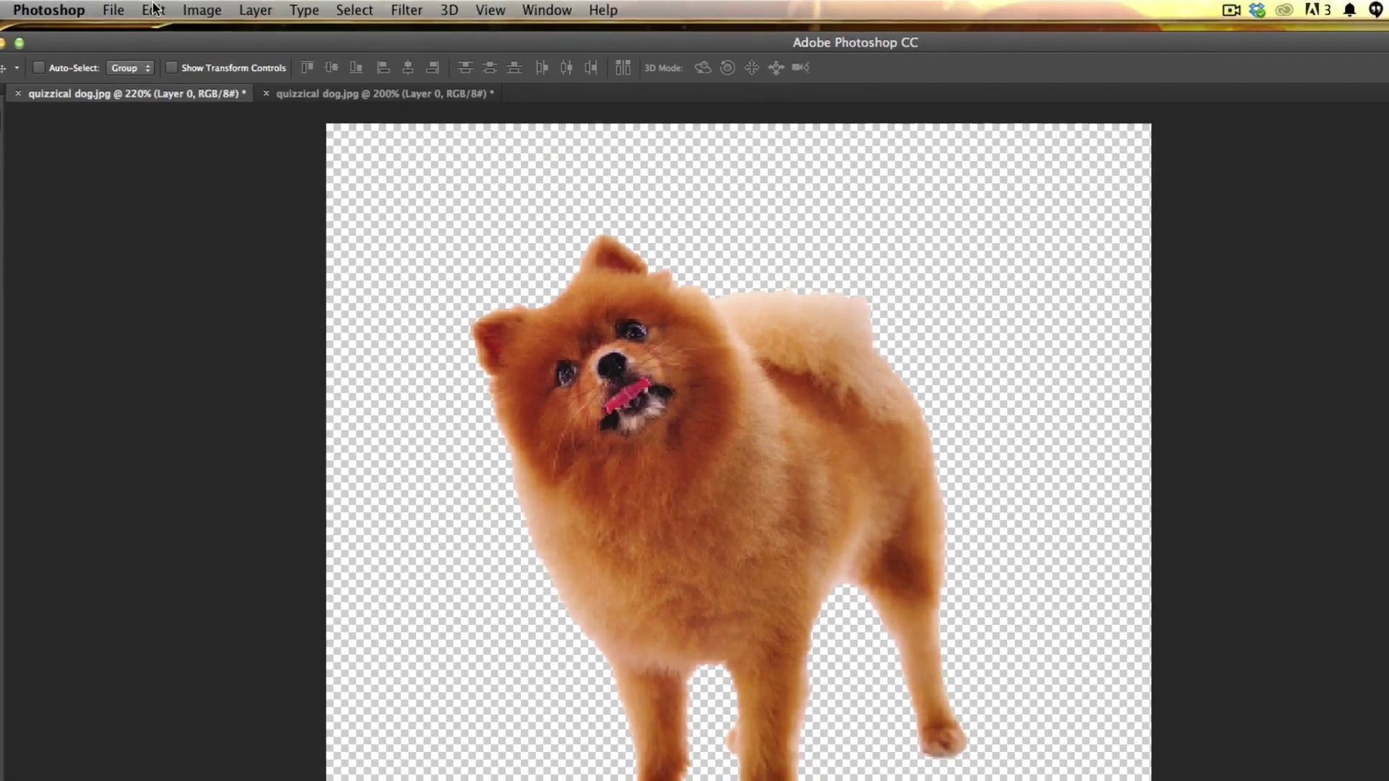
Apply Edit > Puppet Warp to the cut-out dog layer in the 220% document.
left_click(155, 8)
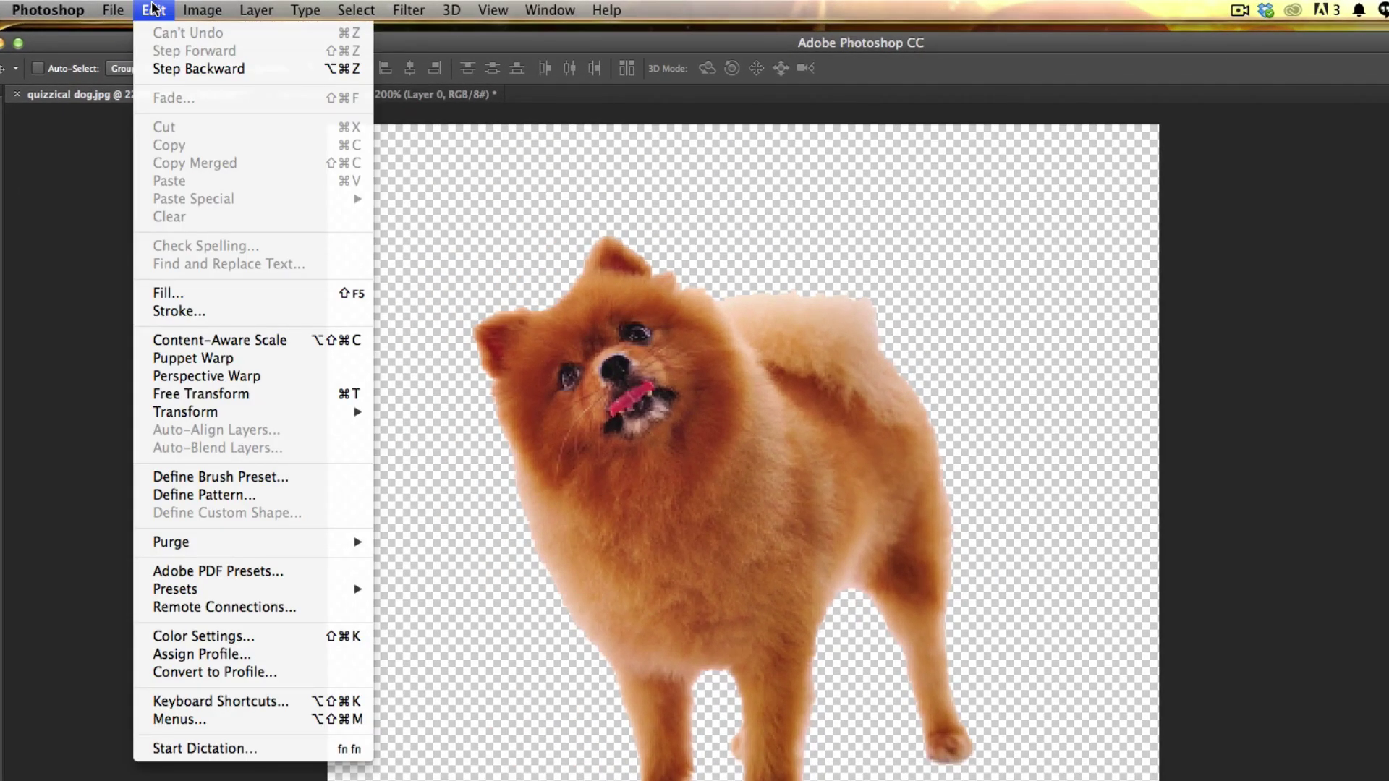
left_click(208, 362)
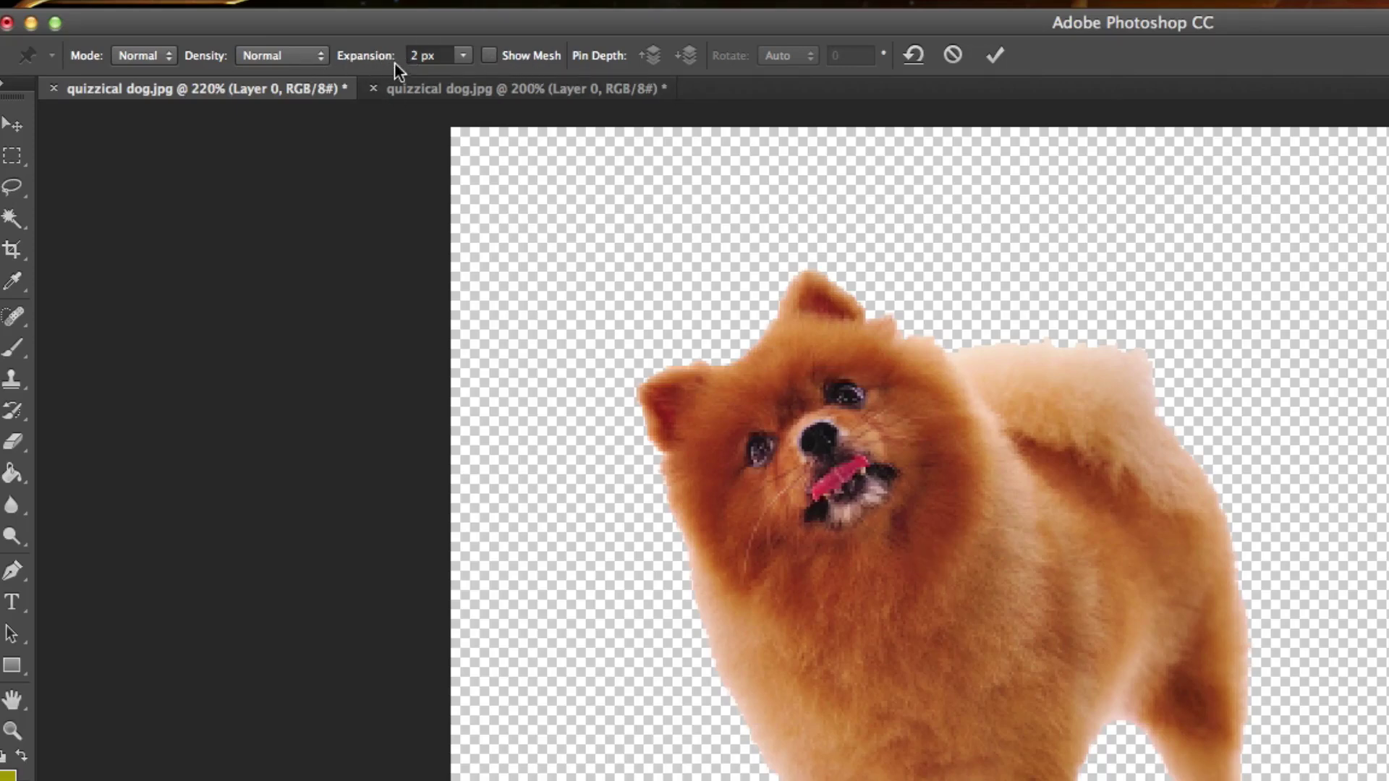
left_click(462, 56)
left_click(488, 56)
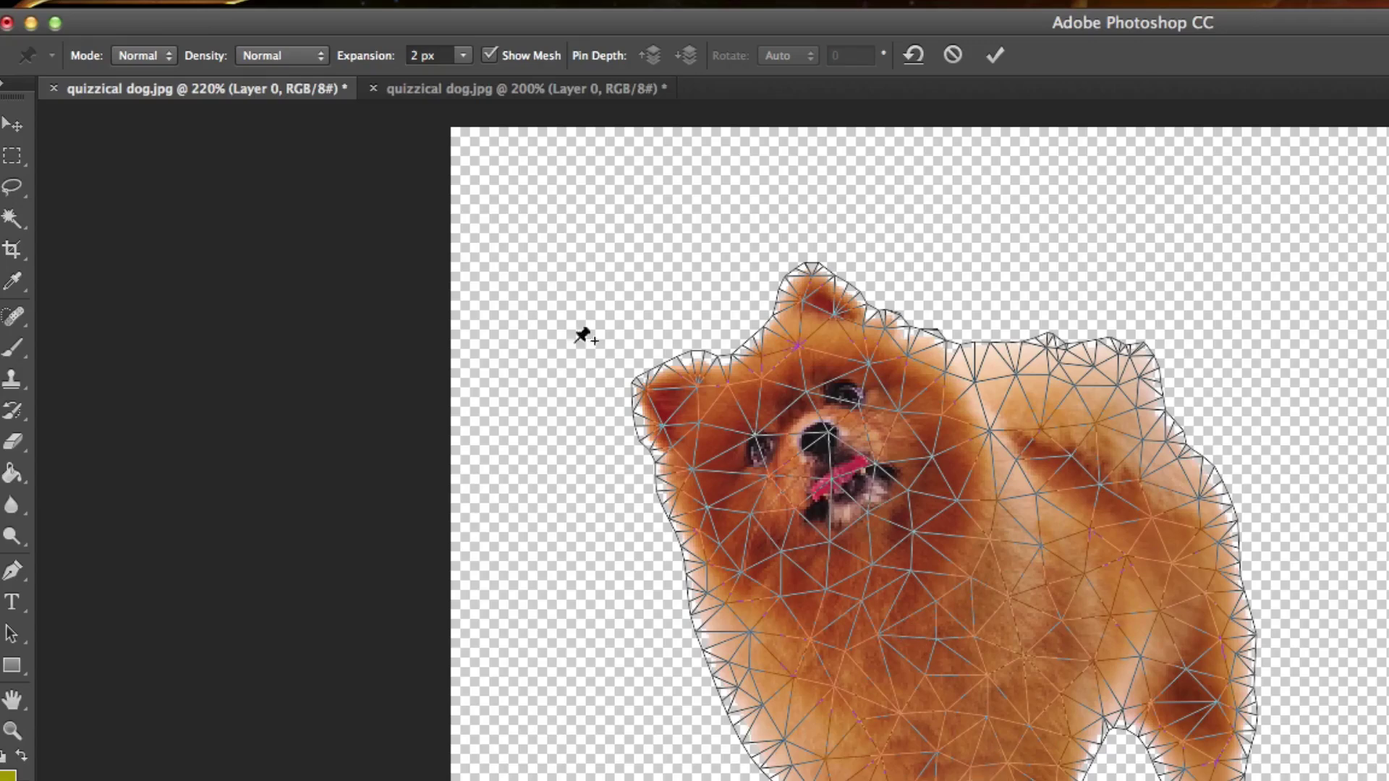
left_click(463, 56)
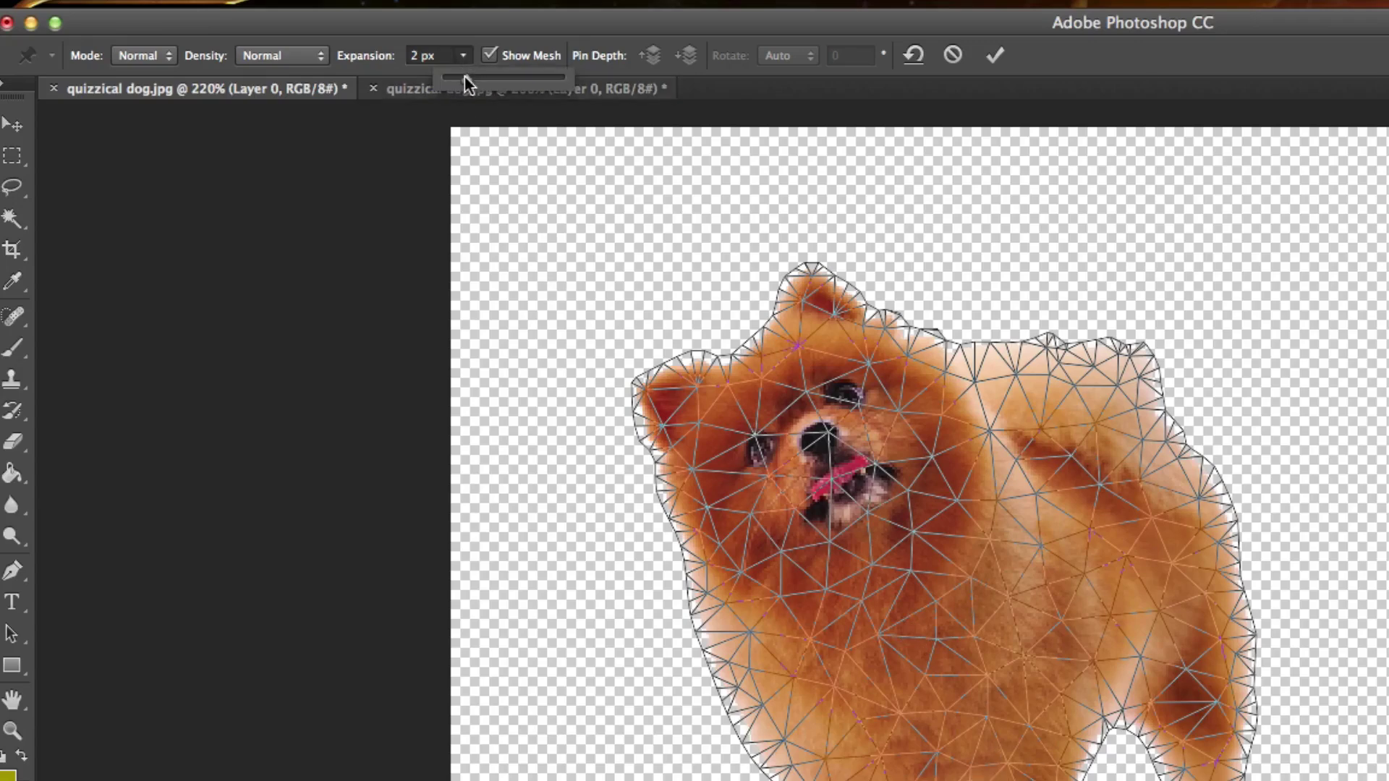
mouse_move(466, 77)
left_mouse_down()
mouse_move(479, 81)
mouse_move(466, 80)
left_mouse_up()
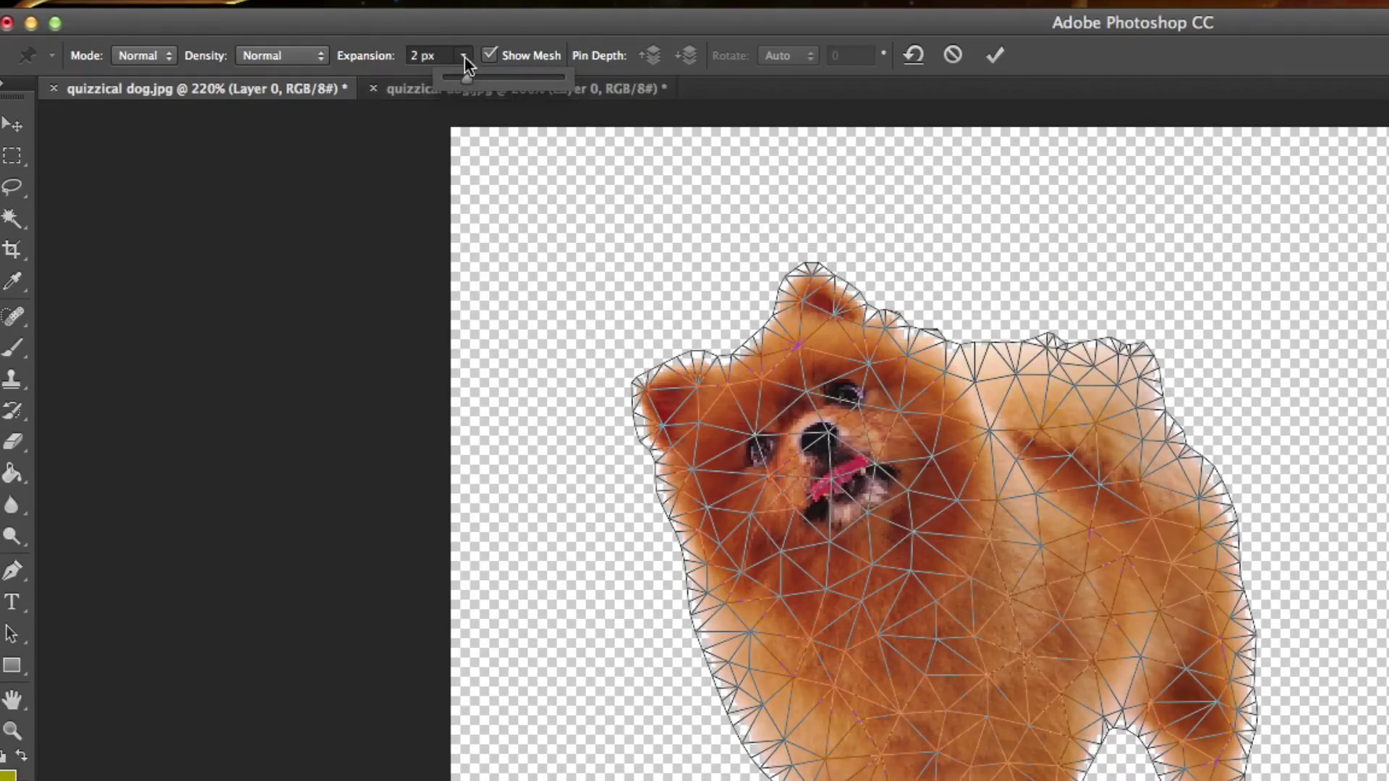
left_click(464, 56)
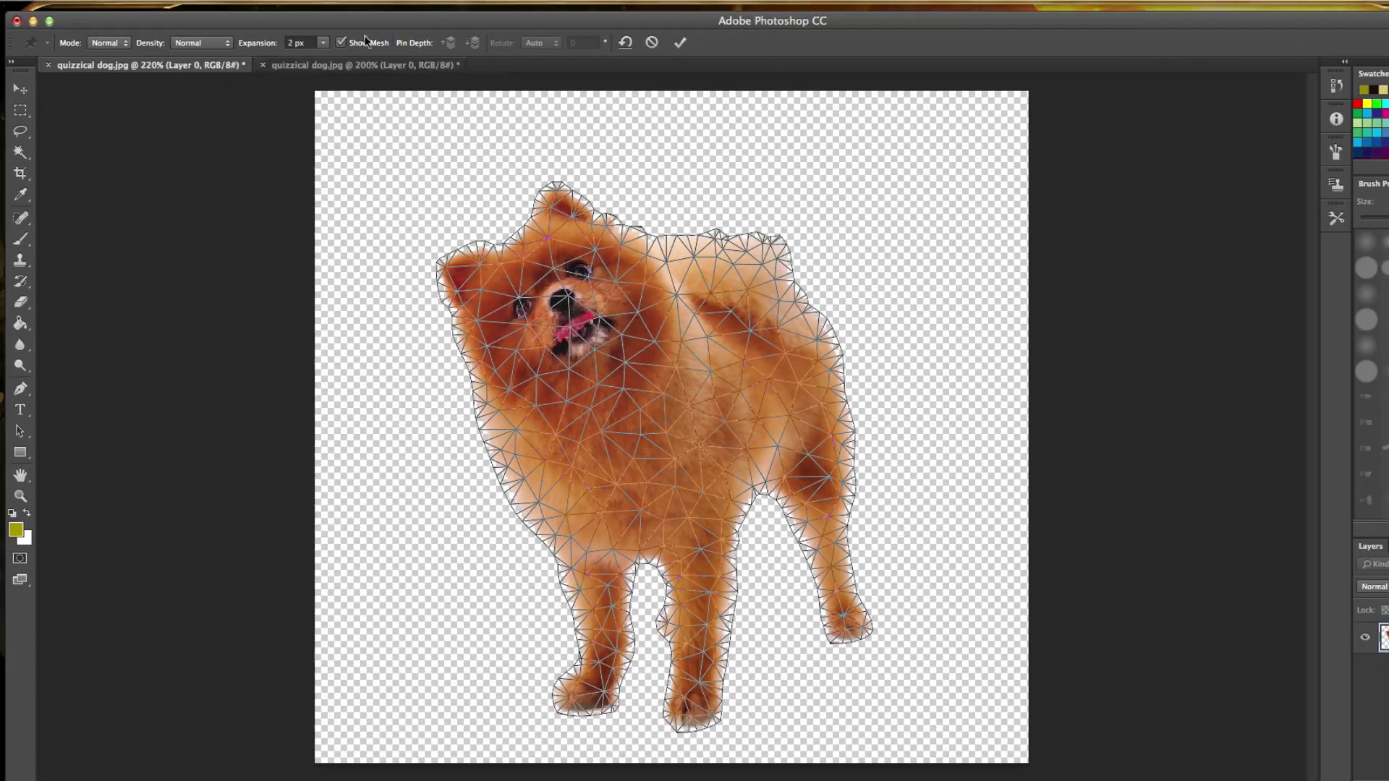
left_click(341, 43)
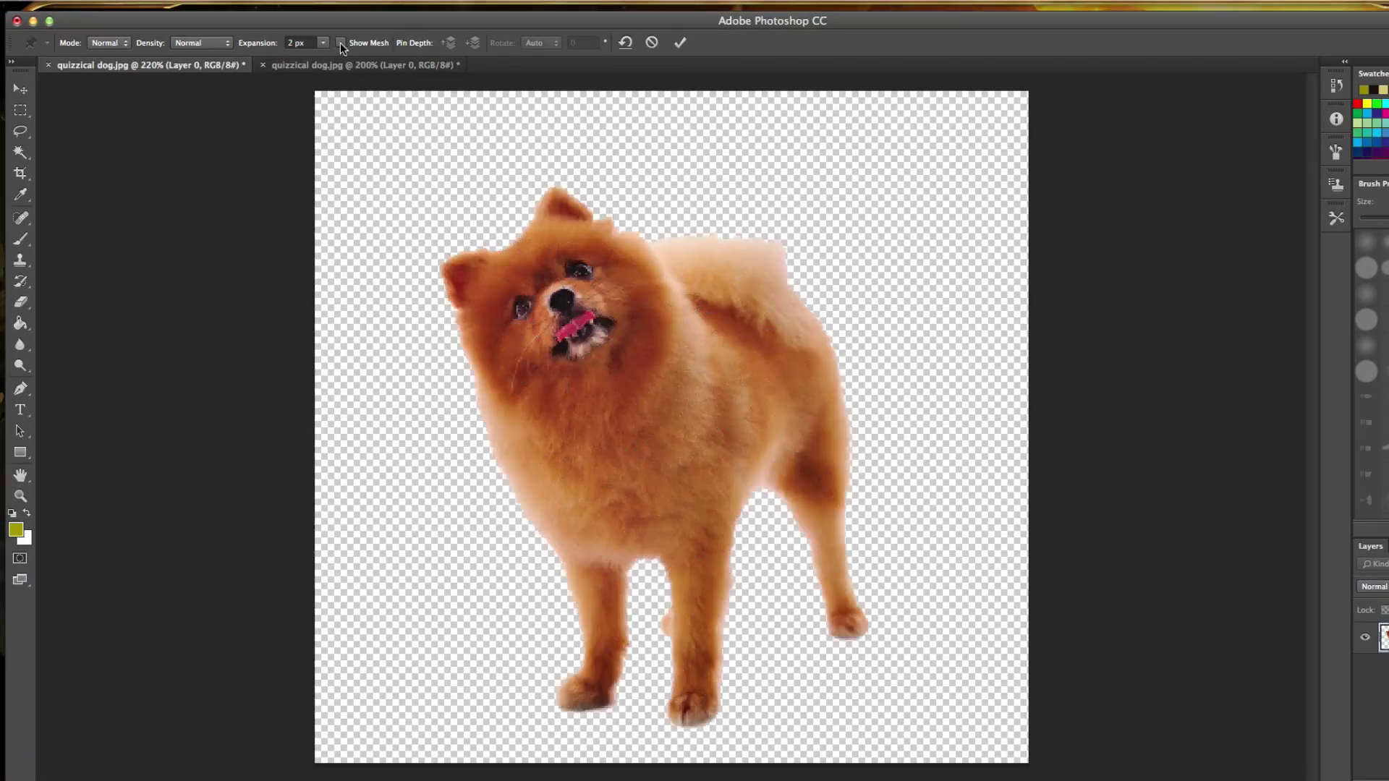
Pin the top and paw of each front leg, plus the upper, lower and paw of the hind leg.
left_click(593, 569)
left_click(593, 681)
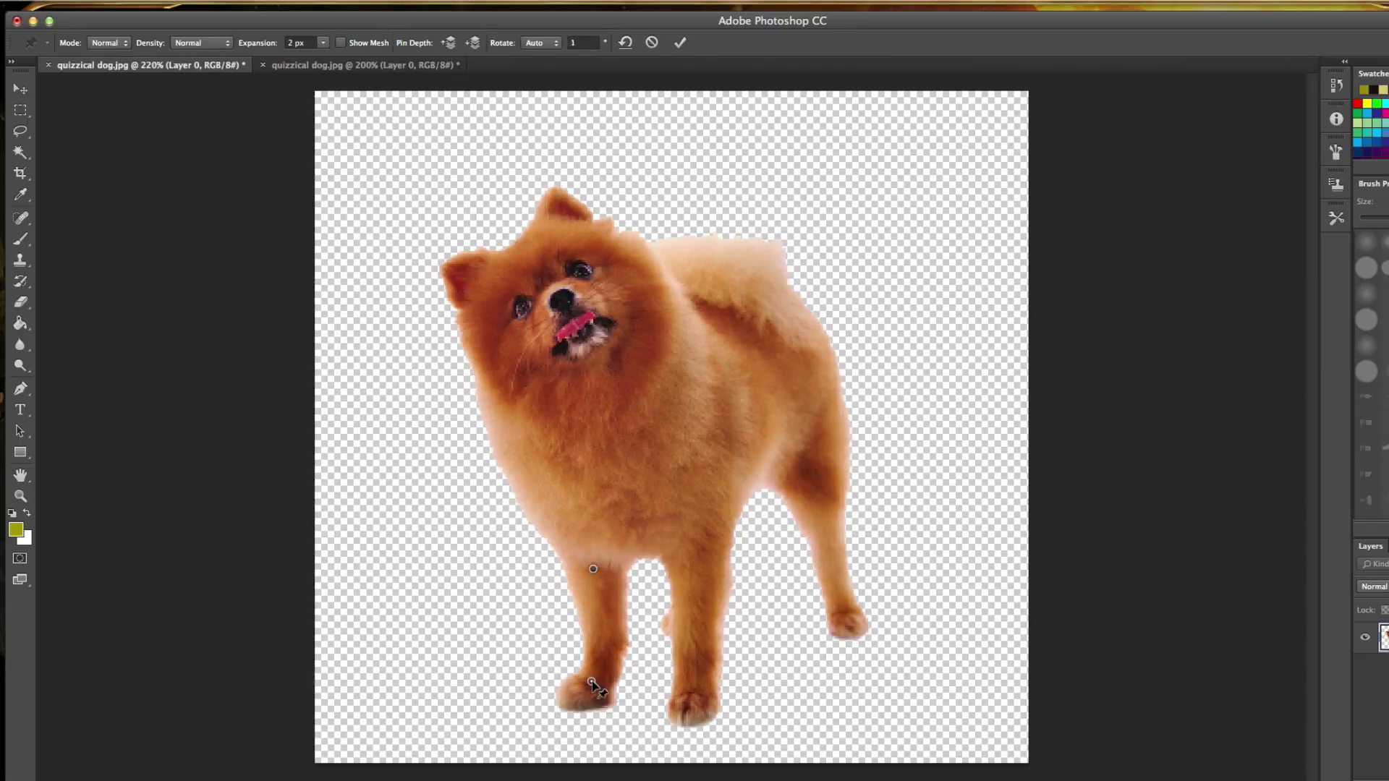
left_click(695, 554)
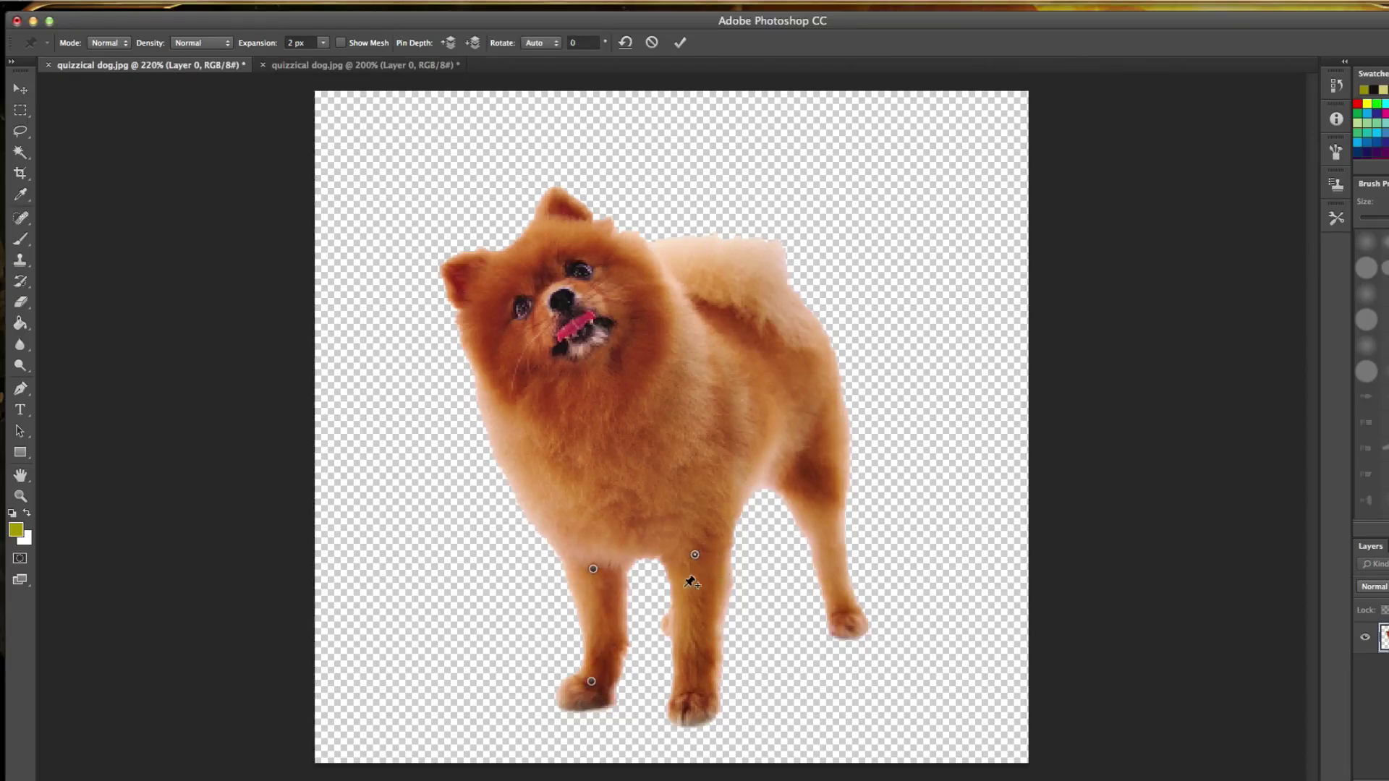
left_click(693, 696)
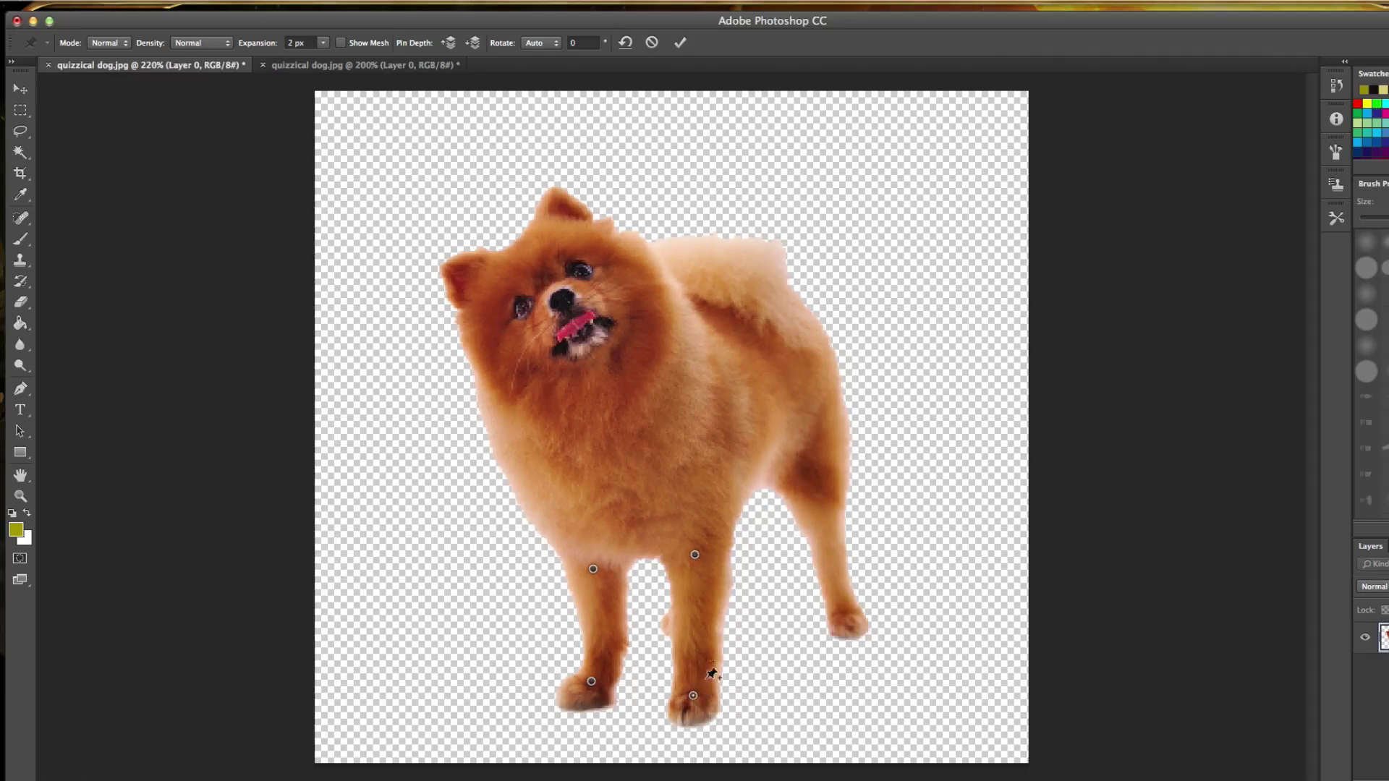
left_click(816, 457)
left_click(841, 601)
left_click(847, 614)
Stretch the left front paw down-left, the right front paw down-right, and the hind paw right.
left_click_drag(593, 683, 568, 700)
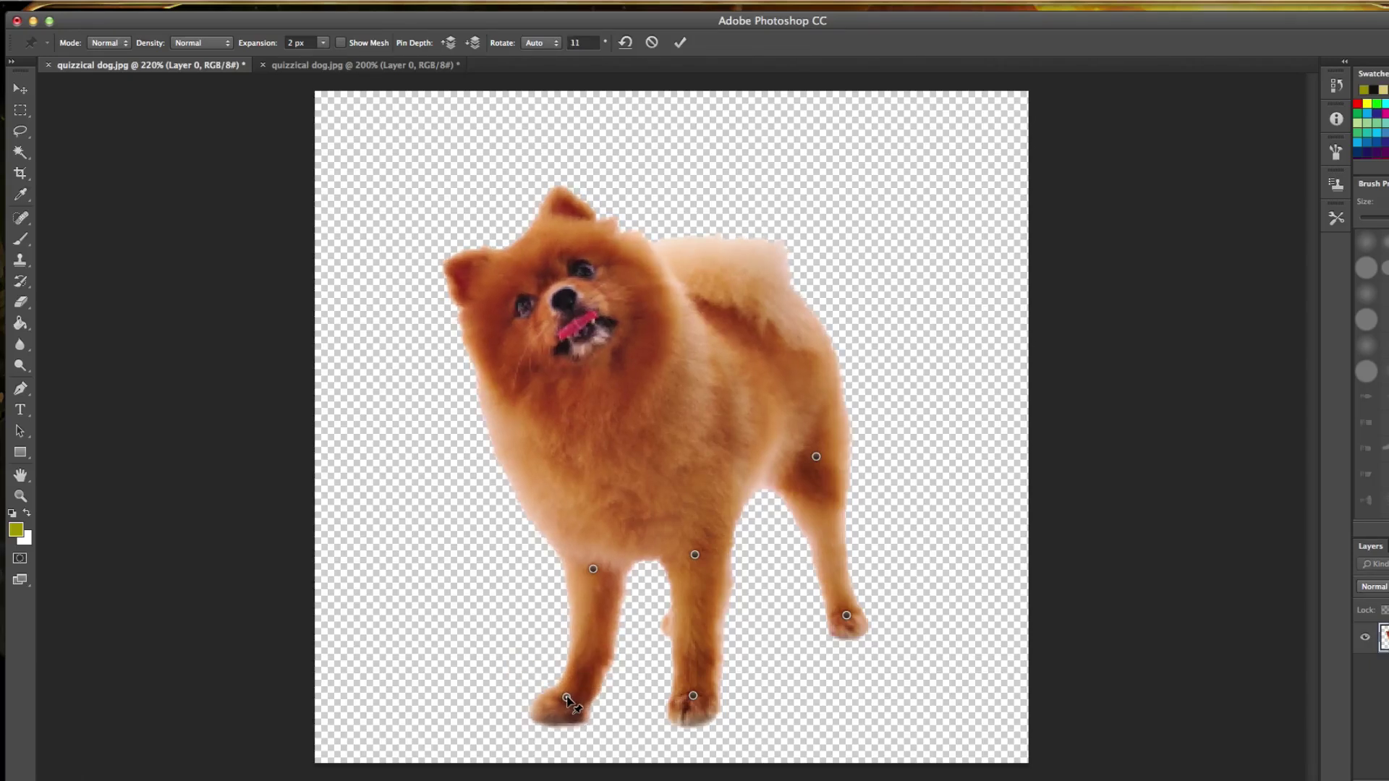
mouse_move(572, 699)
left_mouse_down()
mouse_move(587, 712)
mouse_move(575, 678)
mouse_move(544, 670)
mouse_move(570, 680)
left_mouse_up()
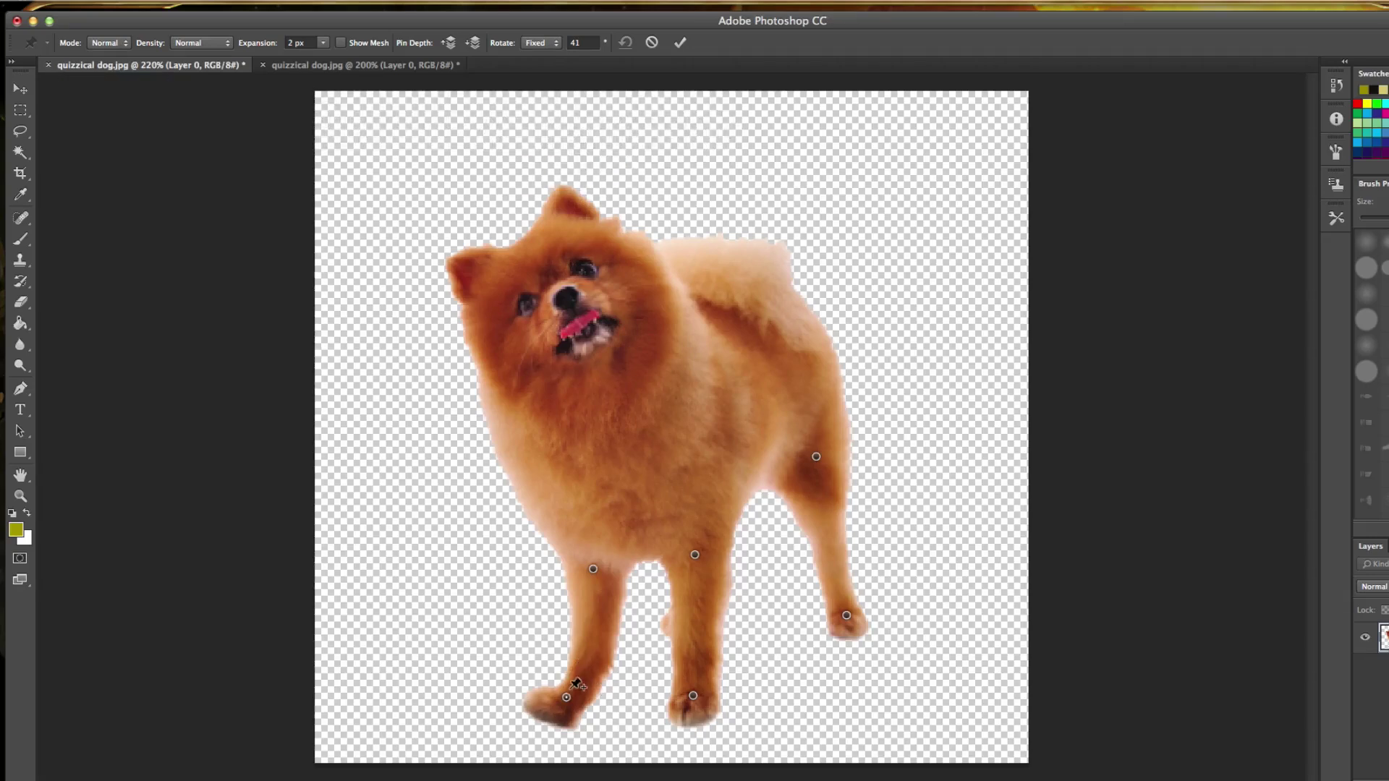
left_click_drag(568, 699, 482, 728)
left_click_drag(693, 696, 825, 709)
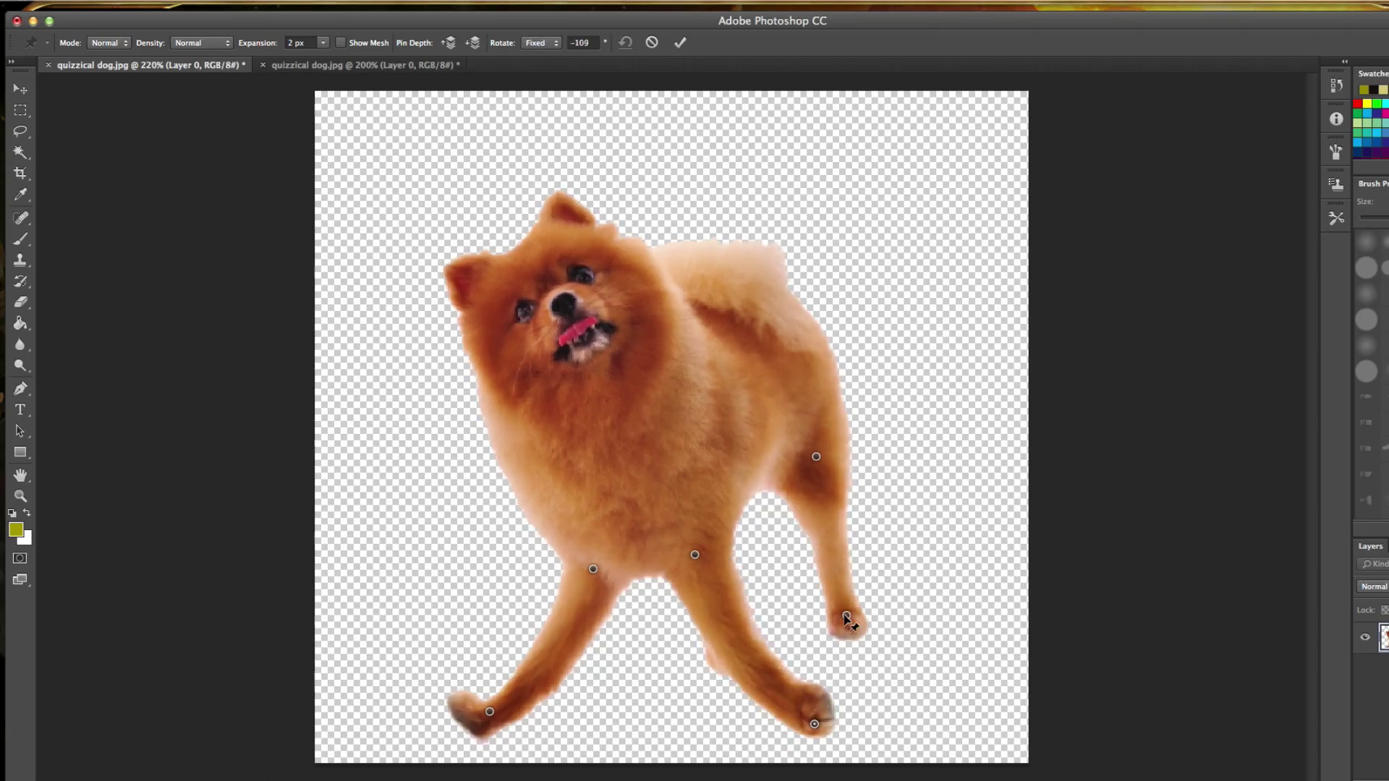
left_click_drag(847, 615, 945, 590)
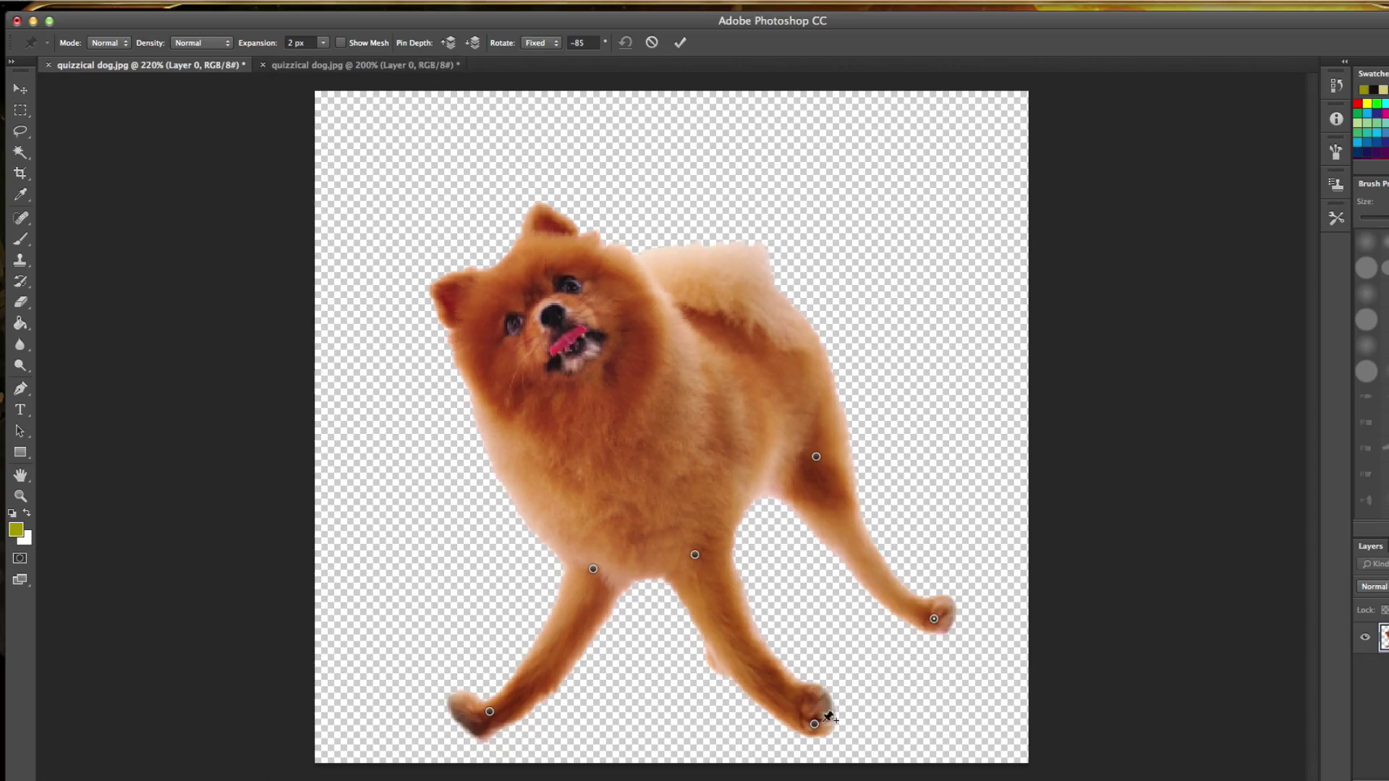
Drag the right front paw pin across to the lower left, overlapping the other paw.
left_click_drag(814, 723, 487, 676)
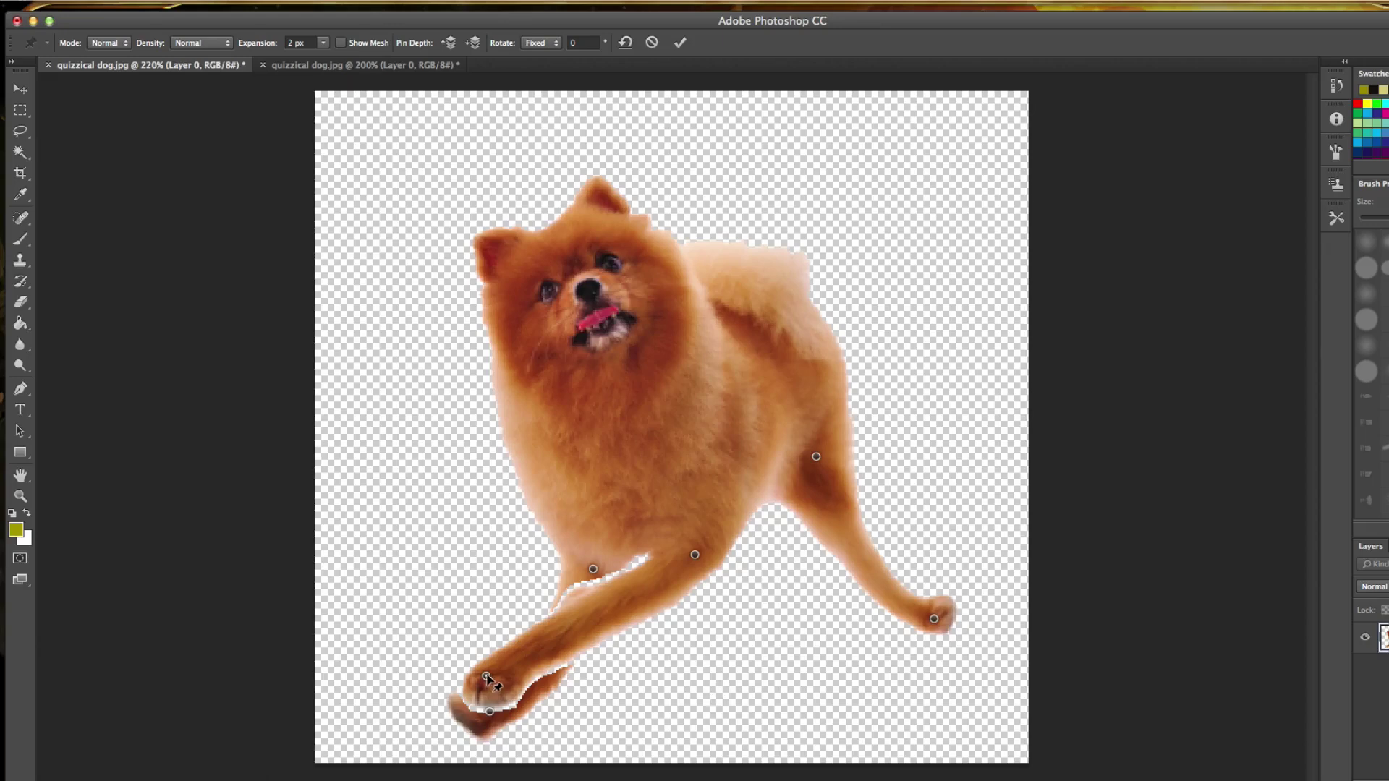
mouse_move(486, 678)
left_mouse_down()
mouse_move(583, 693)
mouse_move(484, 678)
left_mouse_up()
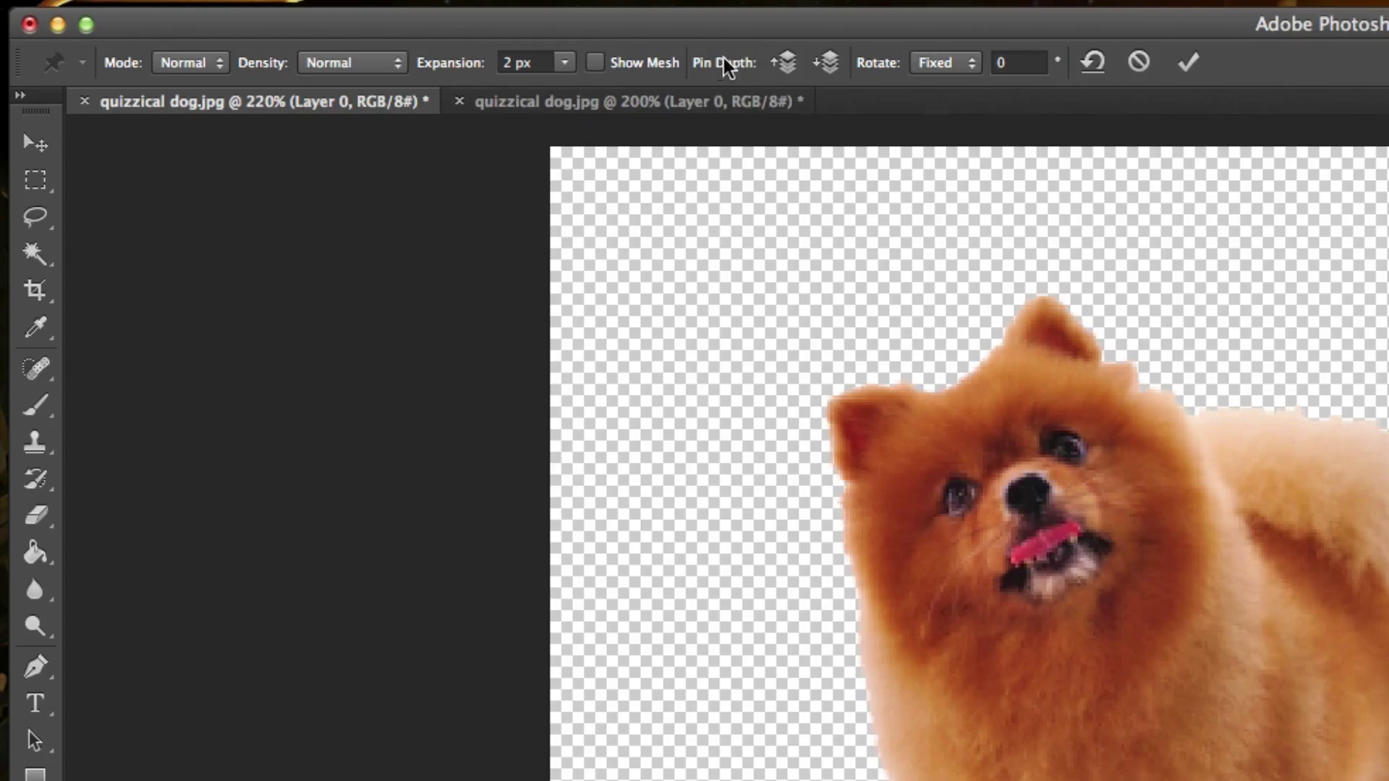
Swap the front legs' pin depth, then drag the crossed paw back right beneath the chest.
left_click(777, 62)
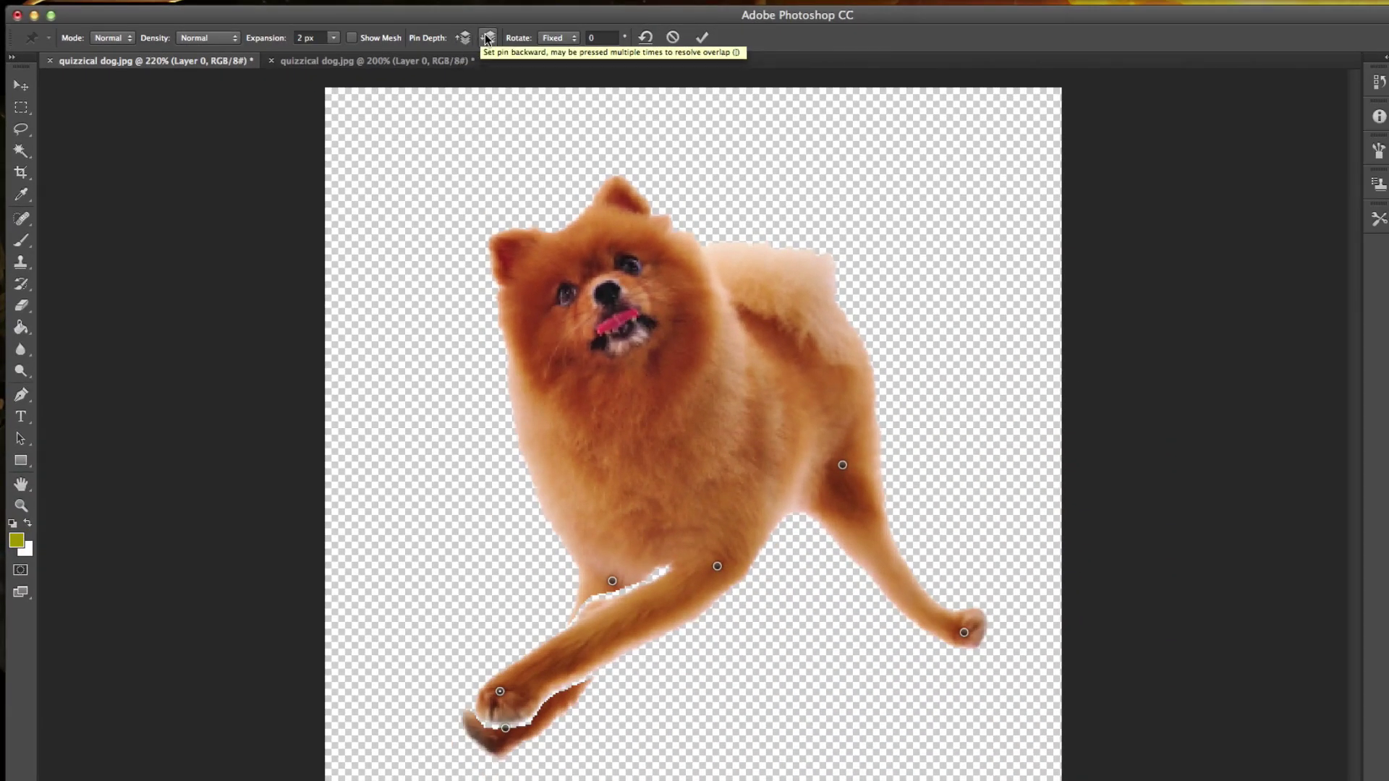
left_click(489, 38)
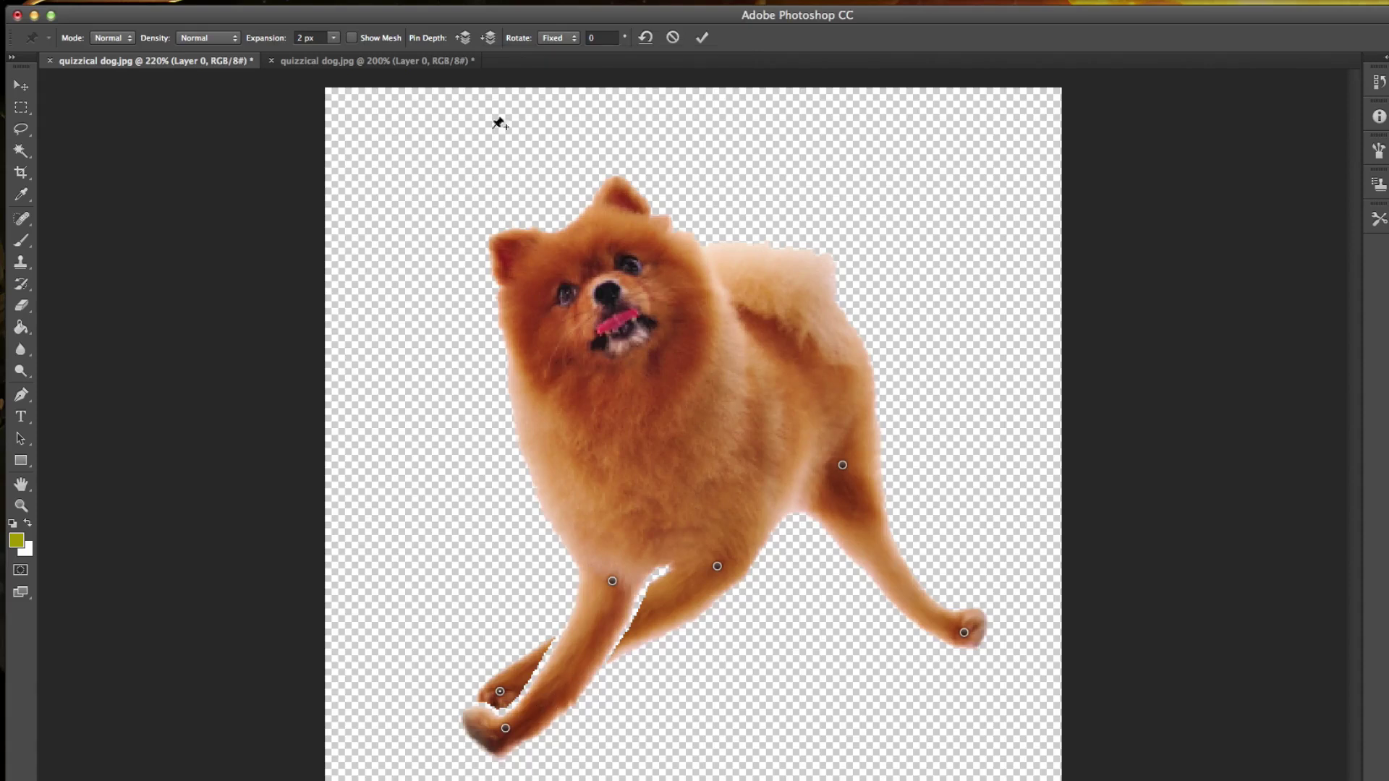
left_click(477, 40)
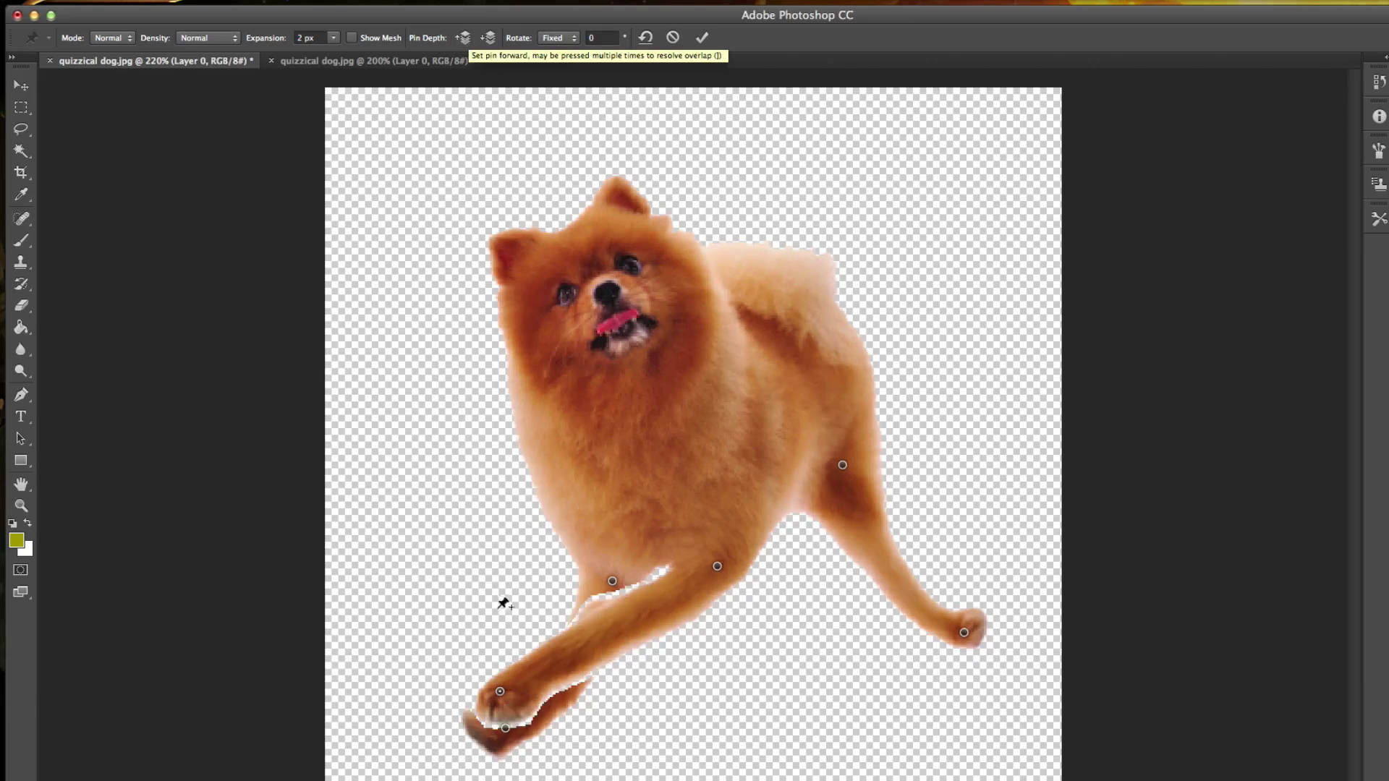
left_click_drag(500, 693, 782, 700)
Rotate the dog around a front leg pin, then reset rotation to 0 and remove the paw pin.
left_click(717, 567)
left_click_drag(720, 573, 666, 516)
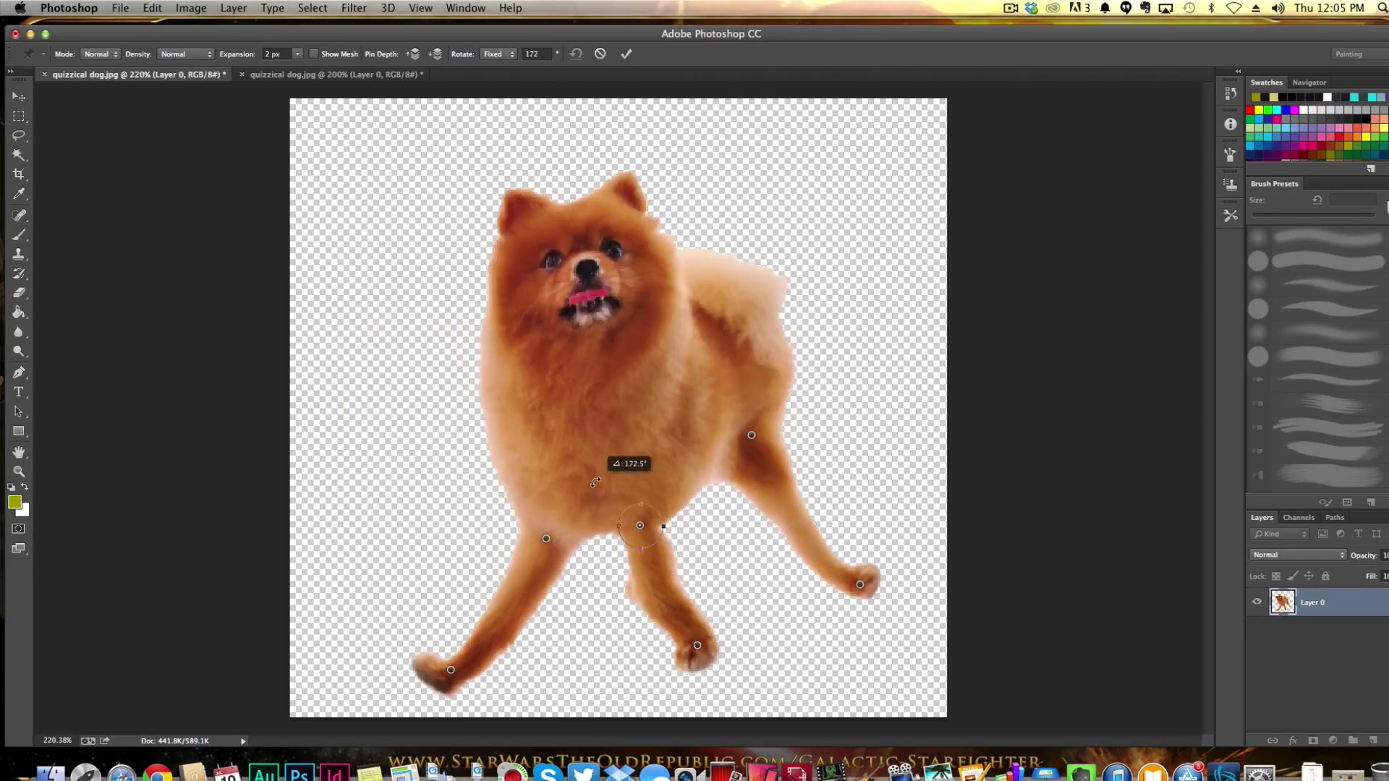
left_click_drag(596, 481, 577, 709)
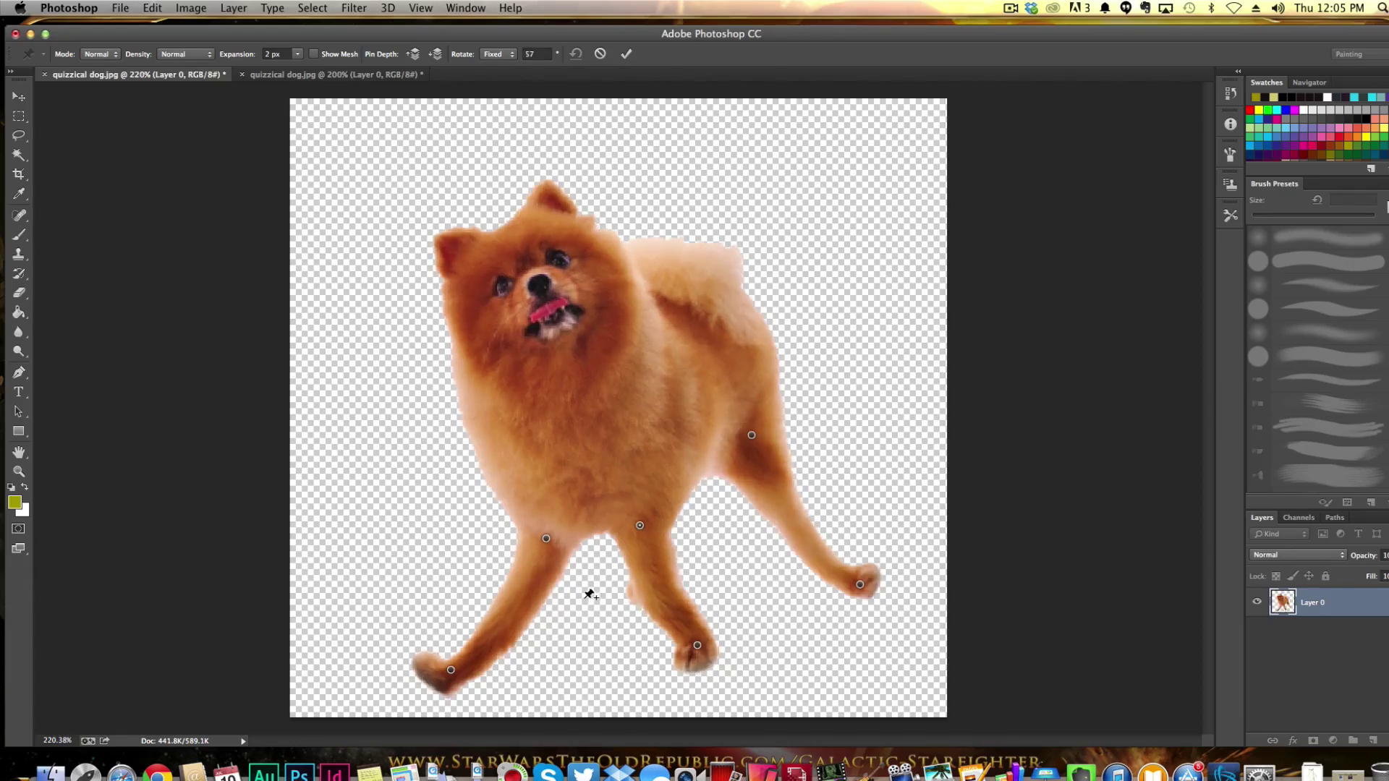
left_click(698, 645)
left_click(698, 646, "alt")
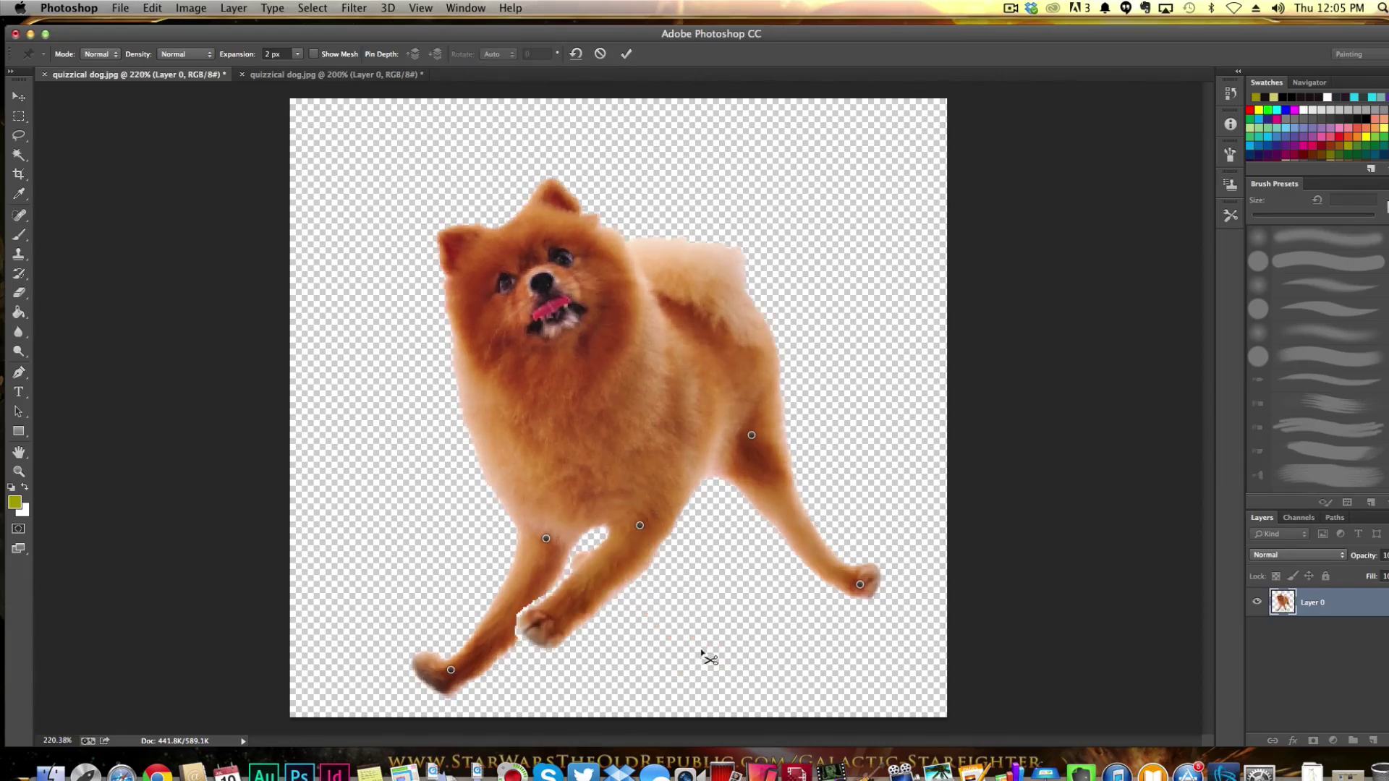
Re-pin the front paw and stretch both front legs far out to either side.
left_click(554, 620)
left_click_drag(554, 620, 835, 678)
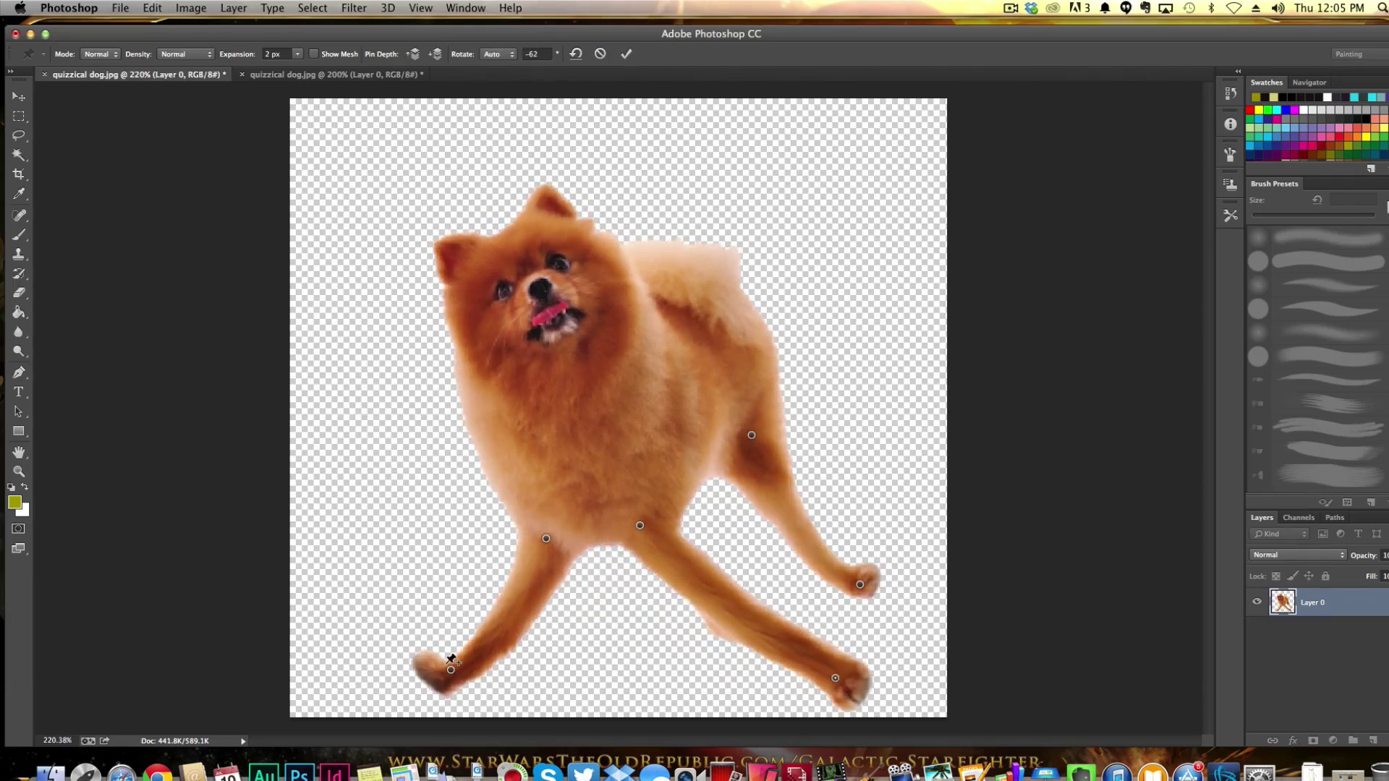
left_click_drag(450, 670, 395, 677)
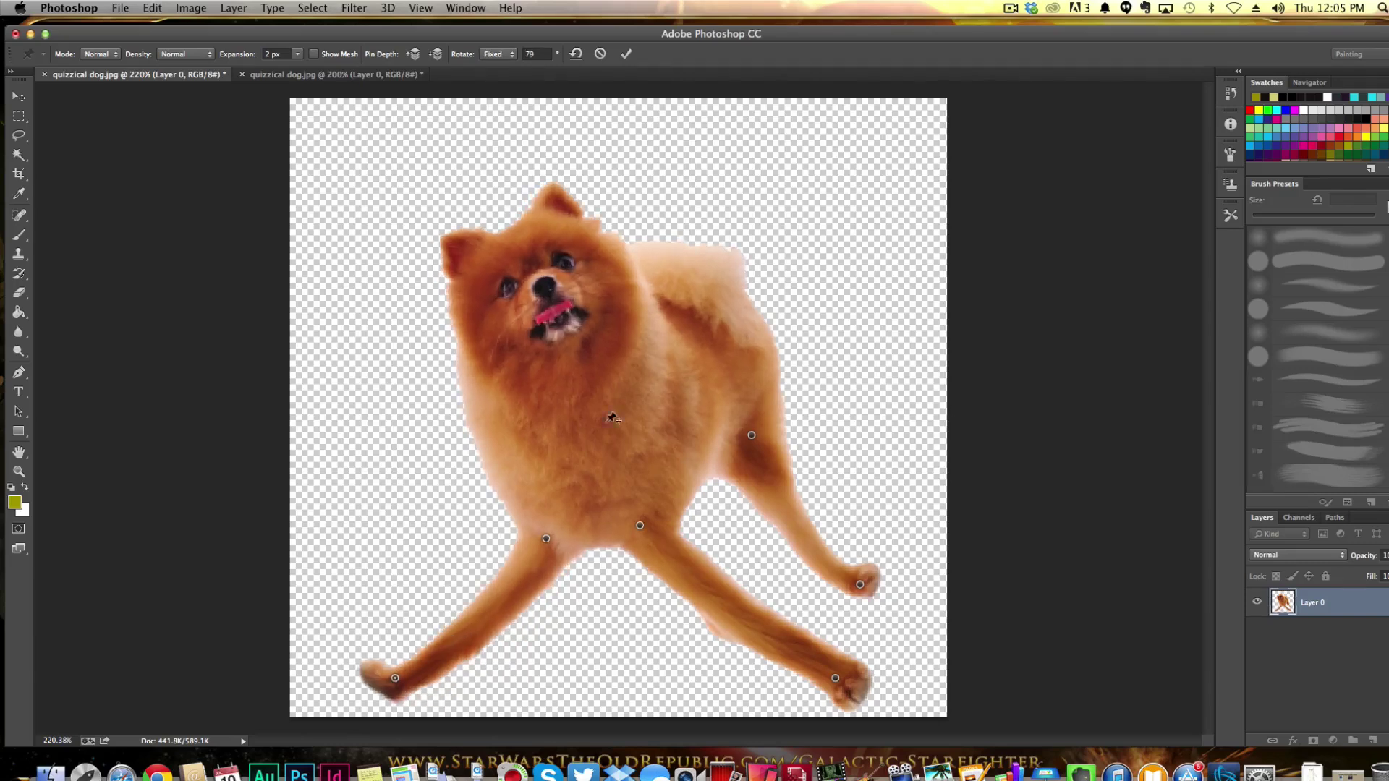